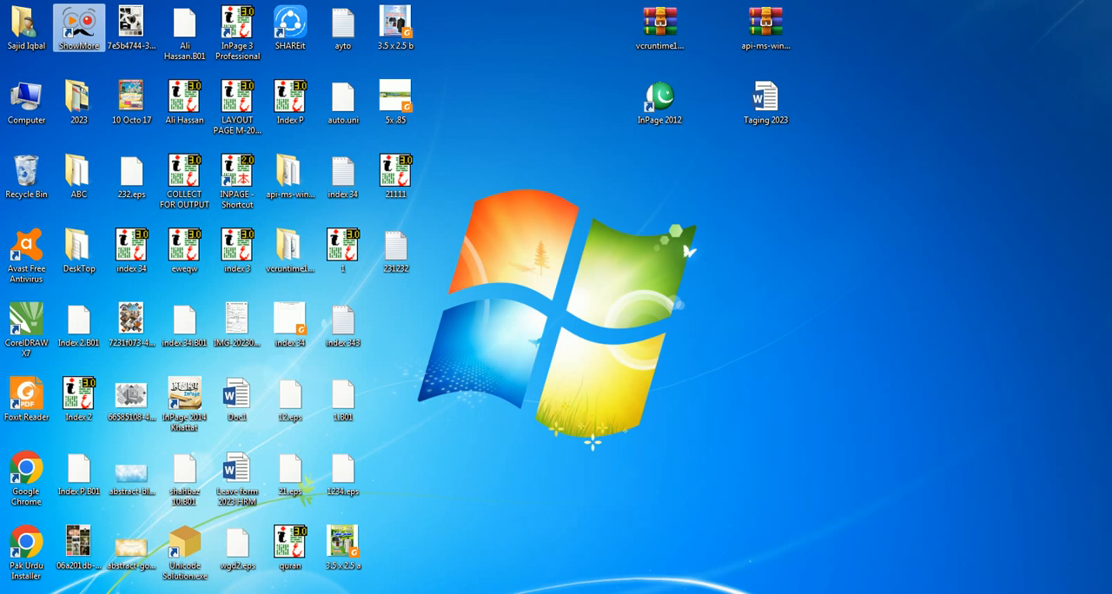
Step: Refresh the desktop, start InPage 2012 and open the recent document 21111
right_click(192, 593)
click(192, 572)
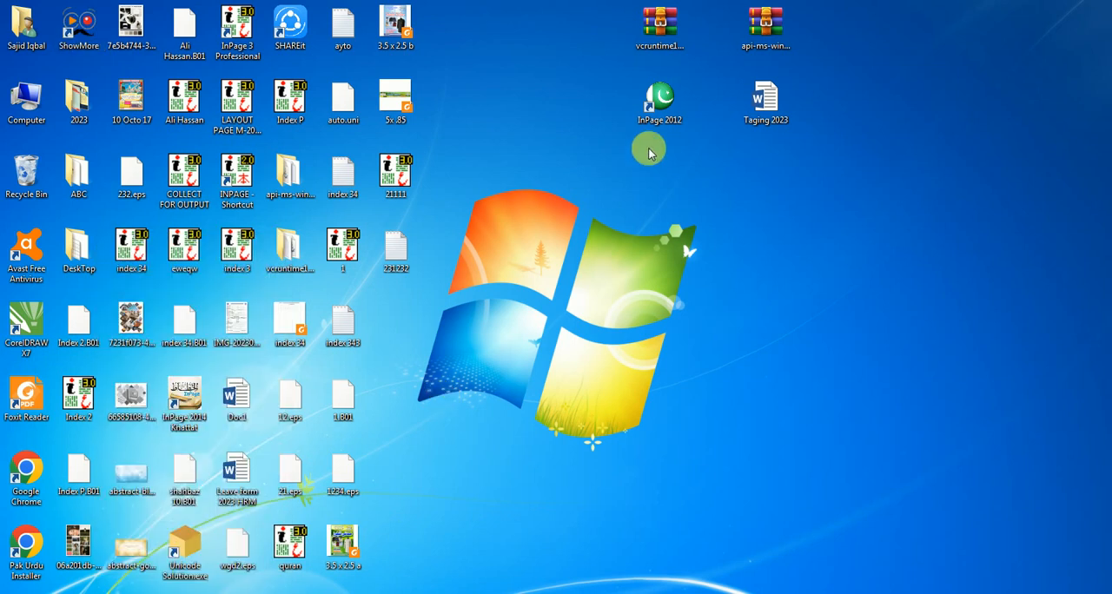
click(661, 100)
double_click(662, 106)
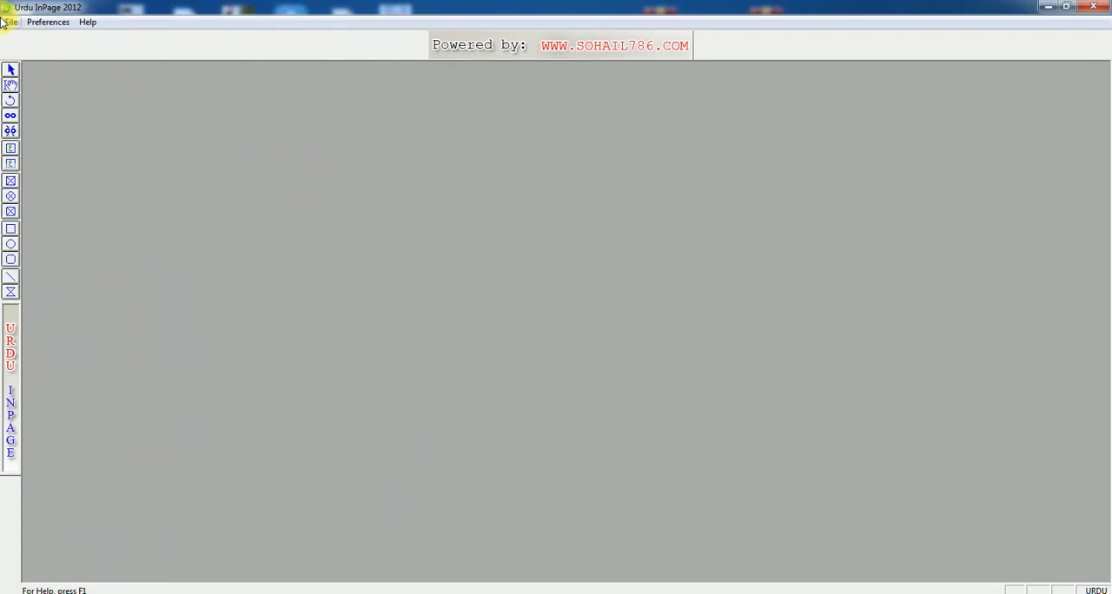
click(7, 21)
click(122, 114)
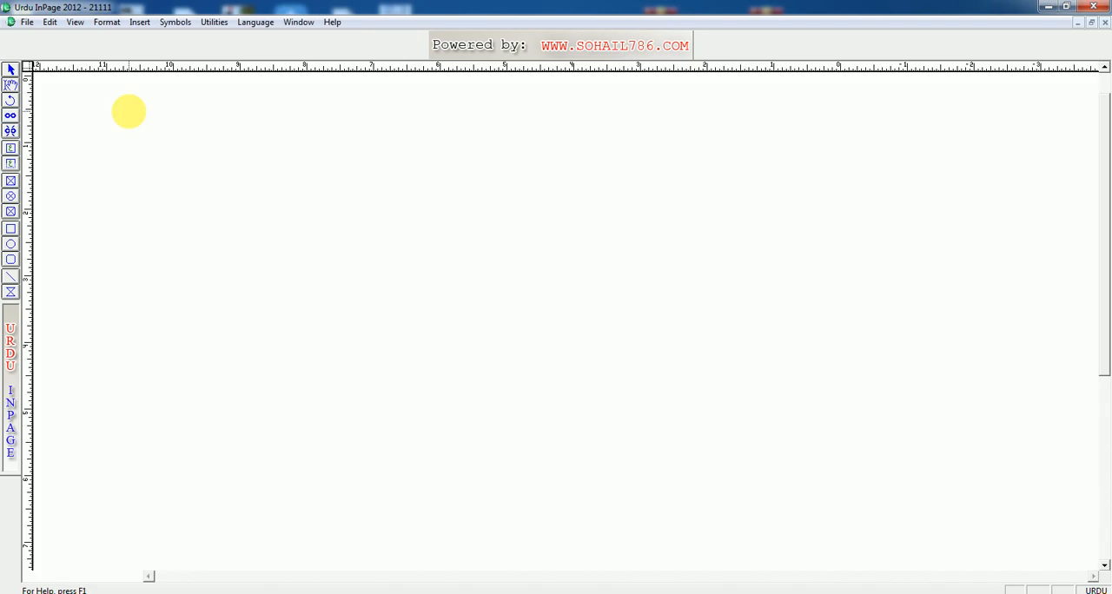
Step: Try to run the spelling check on document 21111, and close the document and InPage 2012
click(223, 23)
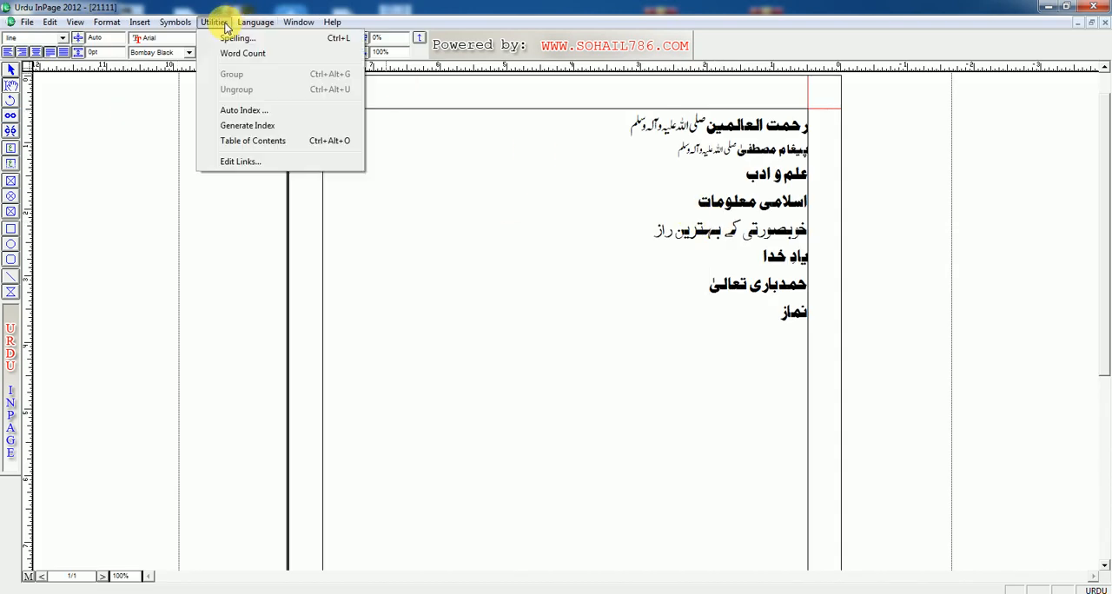
click(237, 40)
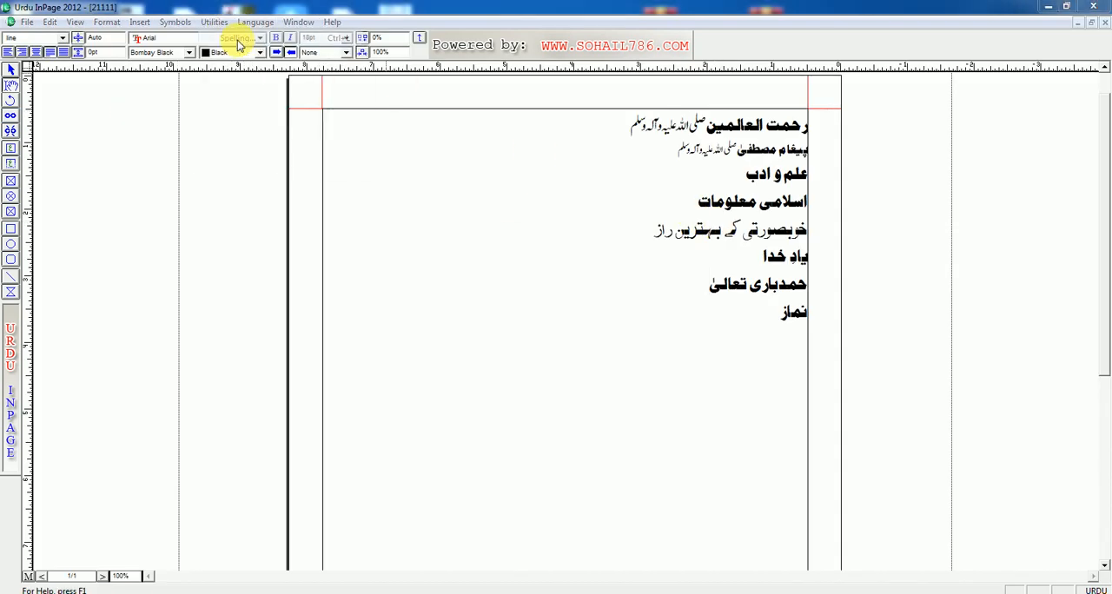
drag(526, 257, 461, 209)
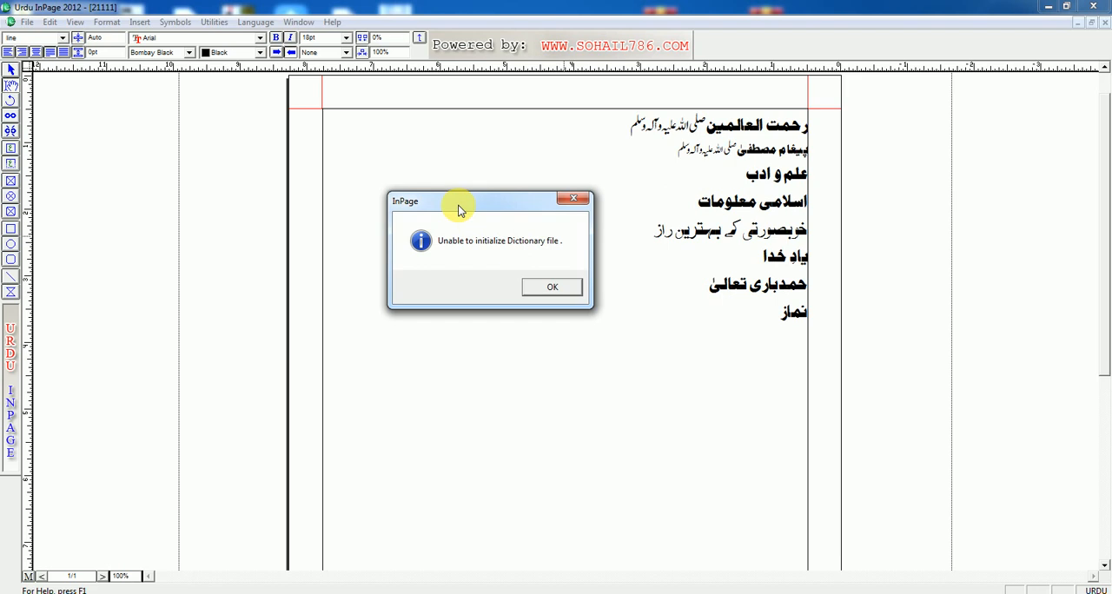
click(543, 287)
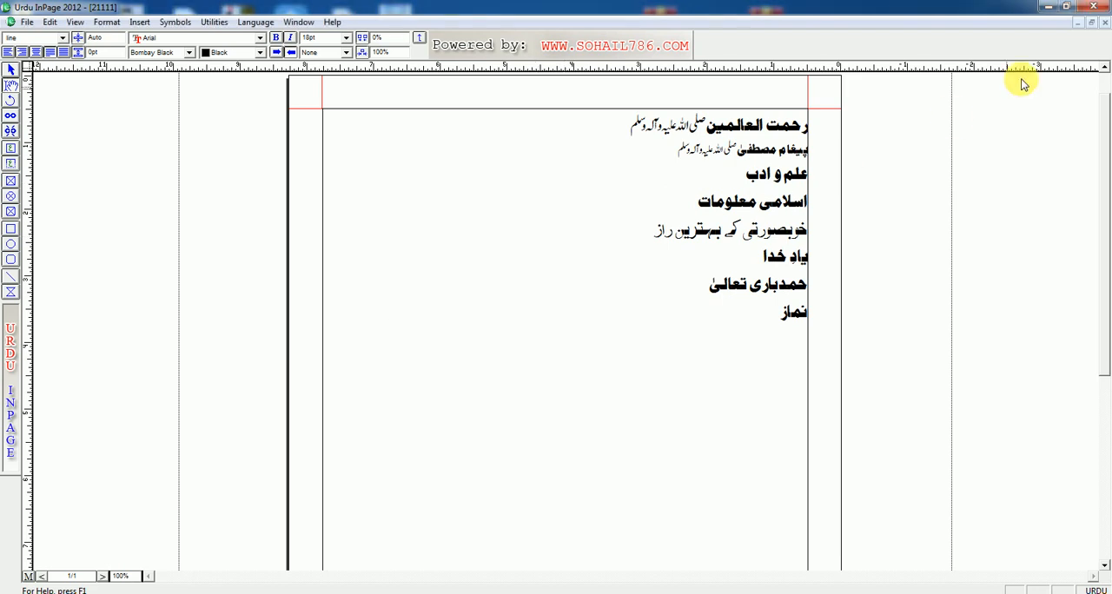
click(1104, 22)
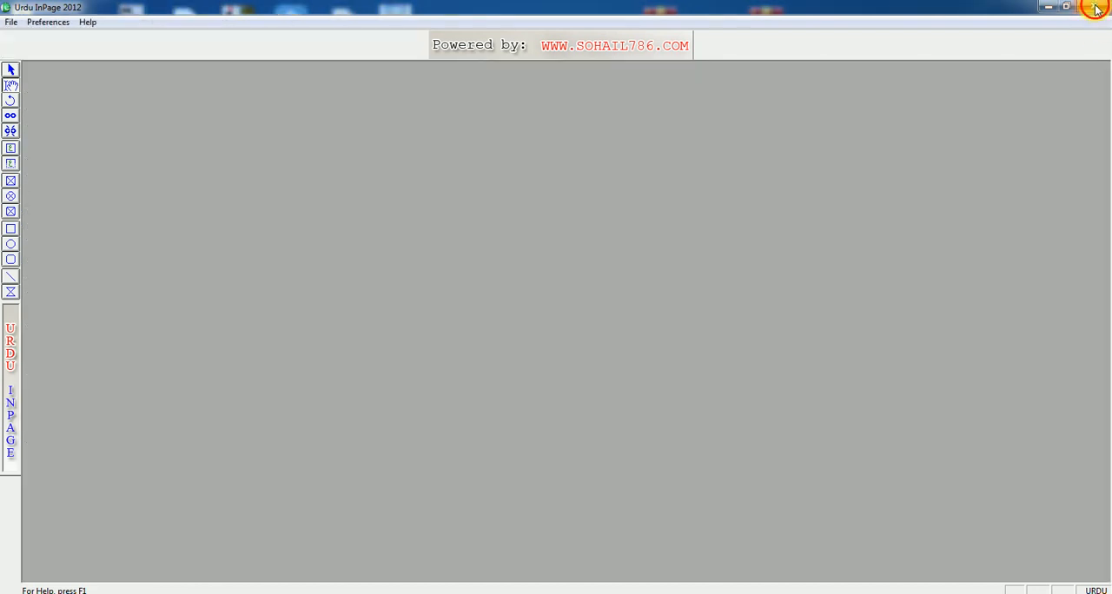
click(1094, 6)
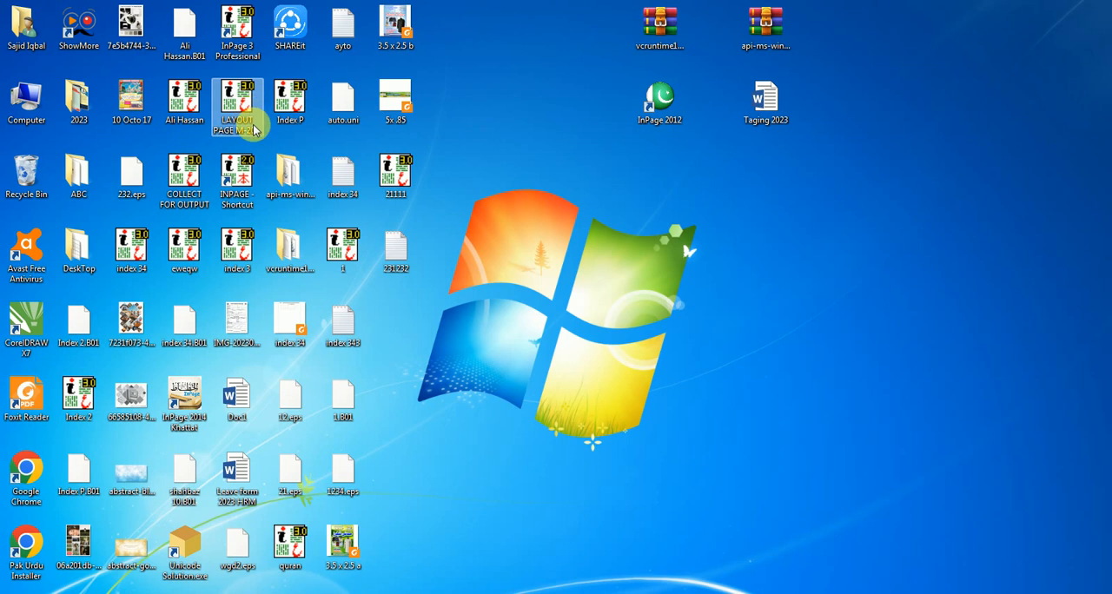
Step: Start the older InPage from its INPAGE desktop shortcut and open the recent document 21111
double_click(250, 177)
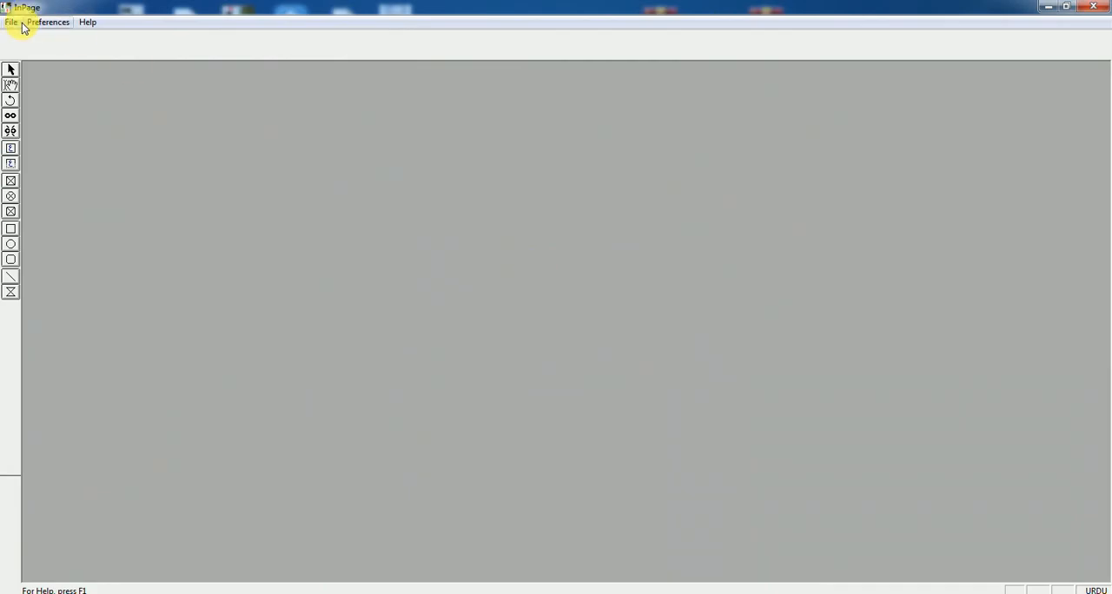
click(11, 22)
click(129, 113)
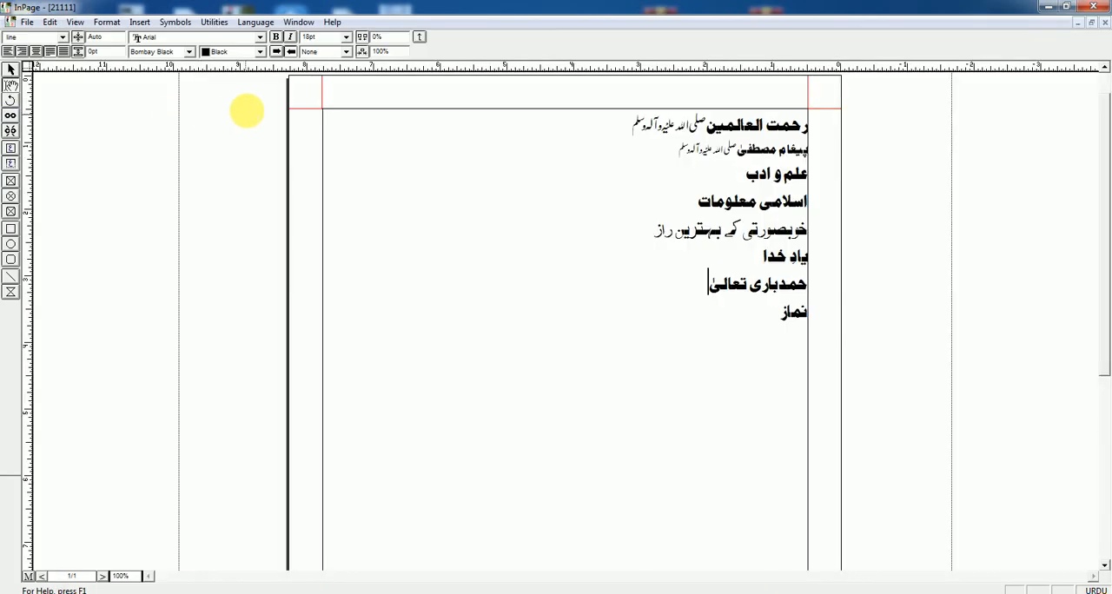
Step: Try to run the spelling check here too, and close the document and put the program window away
click(217, 24)
click(232, 40)
drag(544, 249, 490, 230)
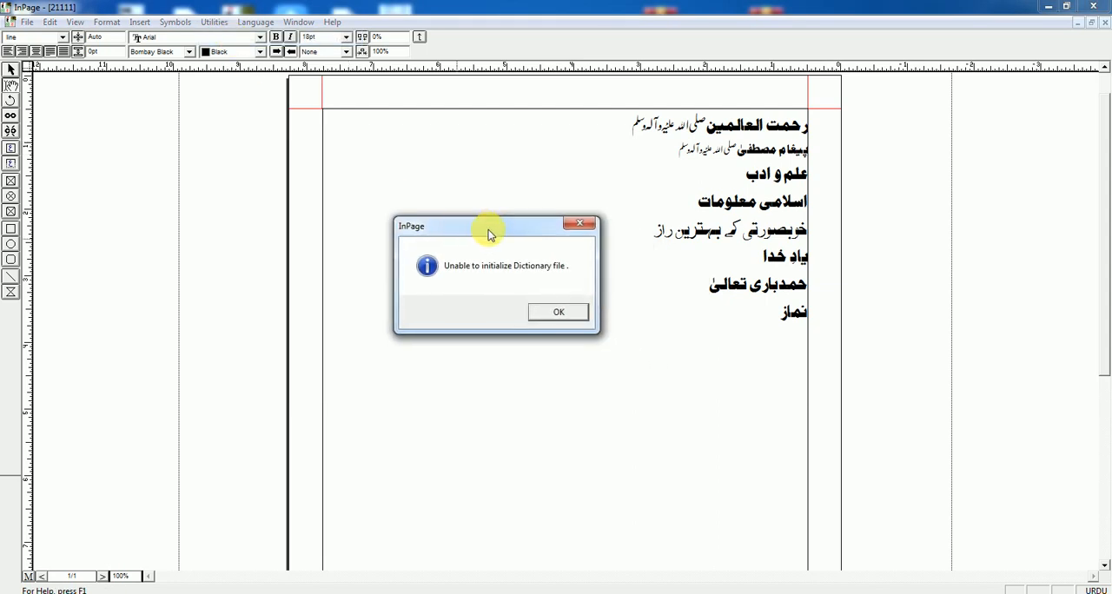
click(569, 315)
click(1105, 22)
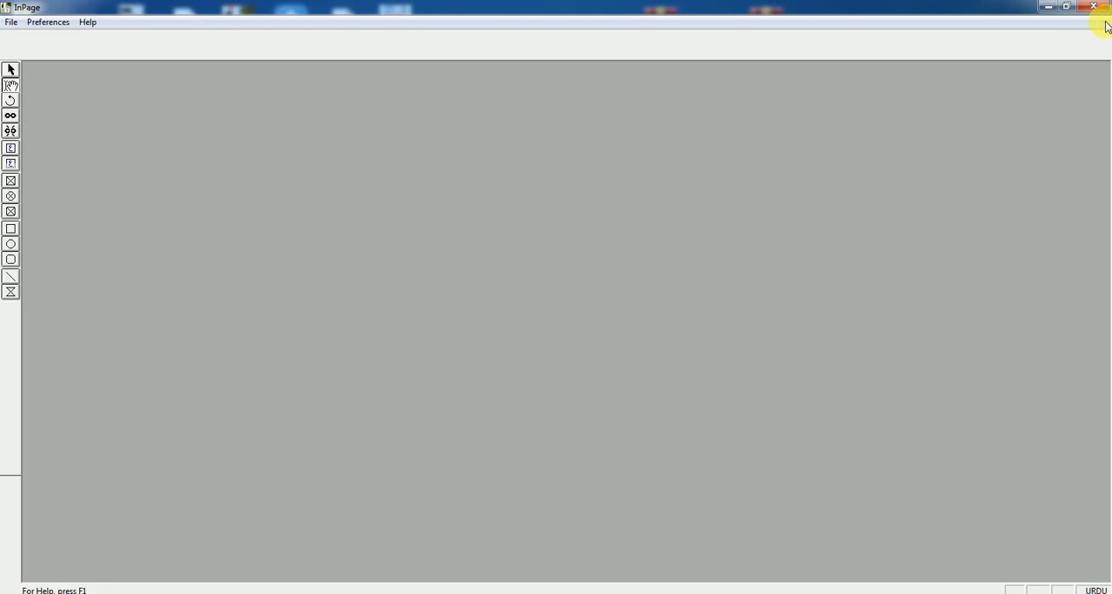
click(1051, 10)
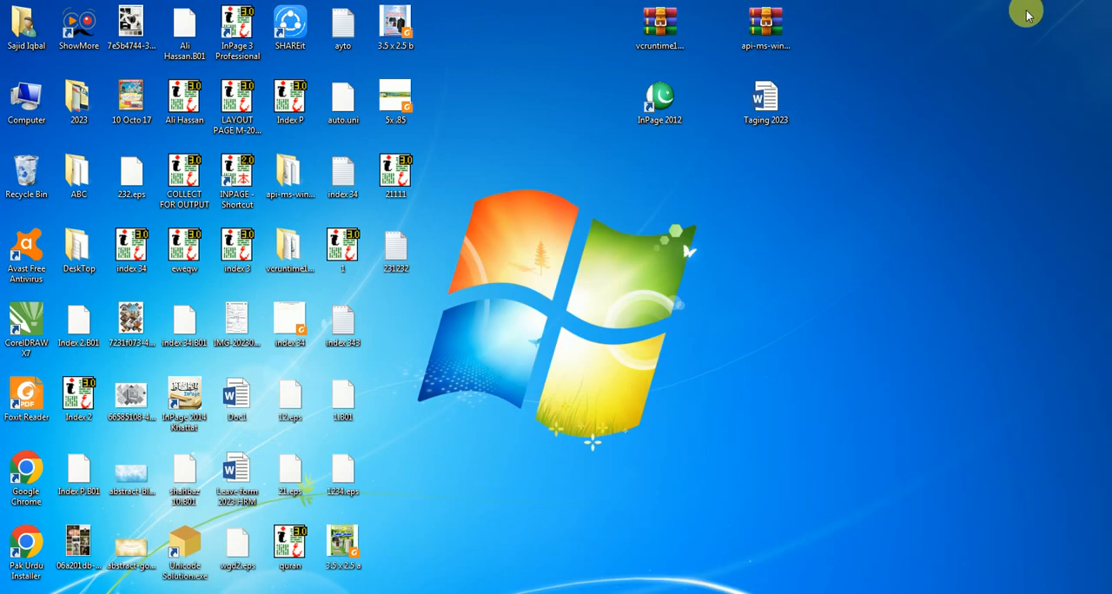
Step: Start InPage 3 Professional from the desktop and open the recent document DAROOD SHARIF.INP
right_click(491, 80)
click(522, 117)
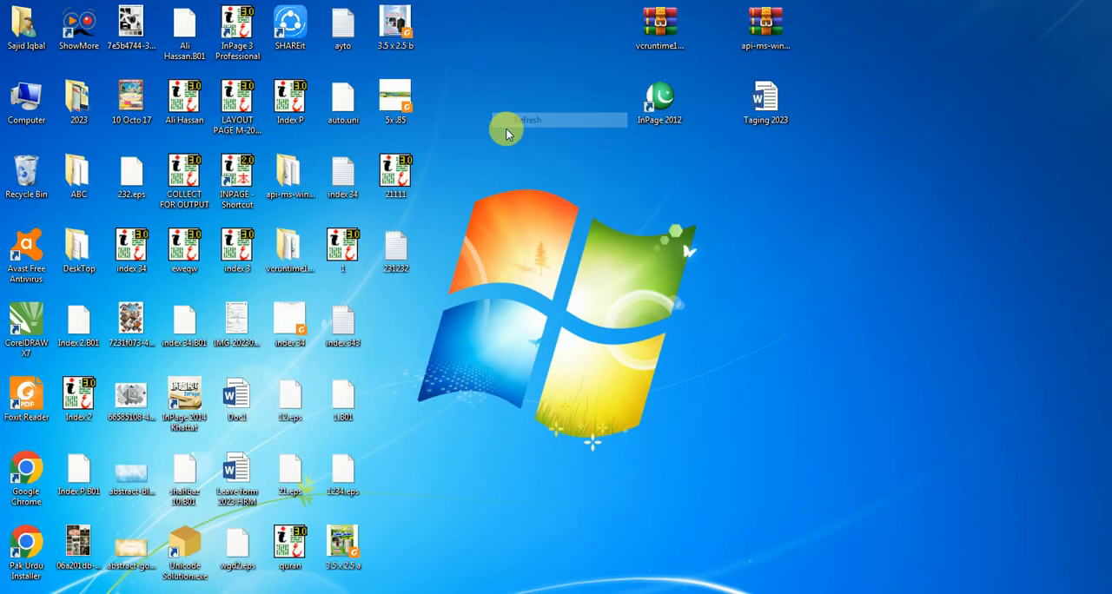
double_click(243, 30)
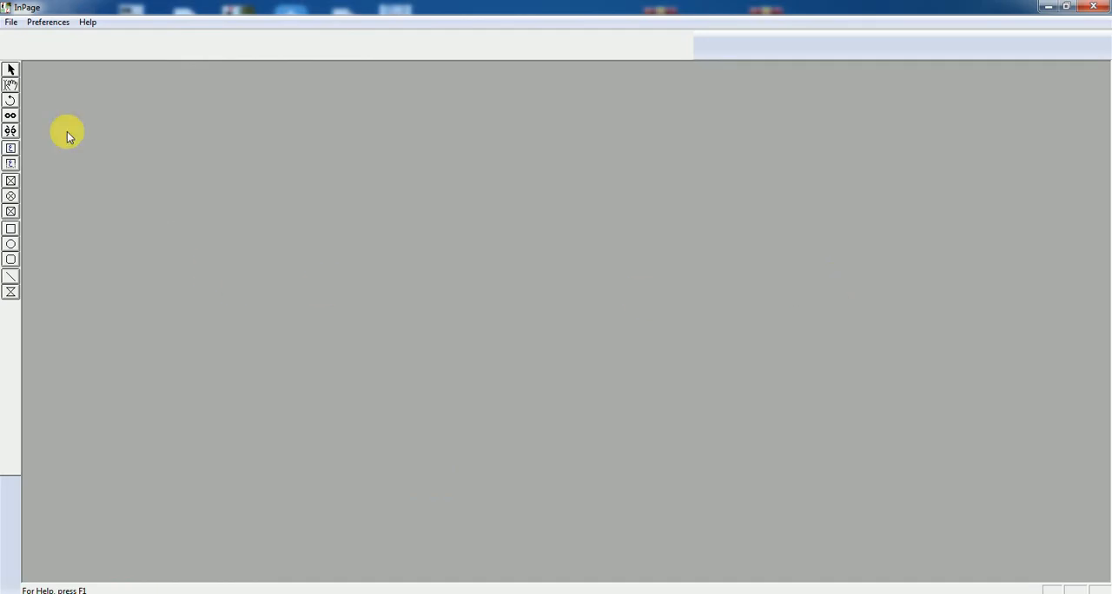
click(10, 23)
click(48, 22)
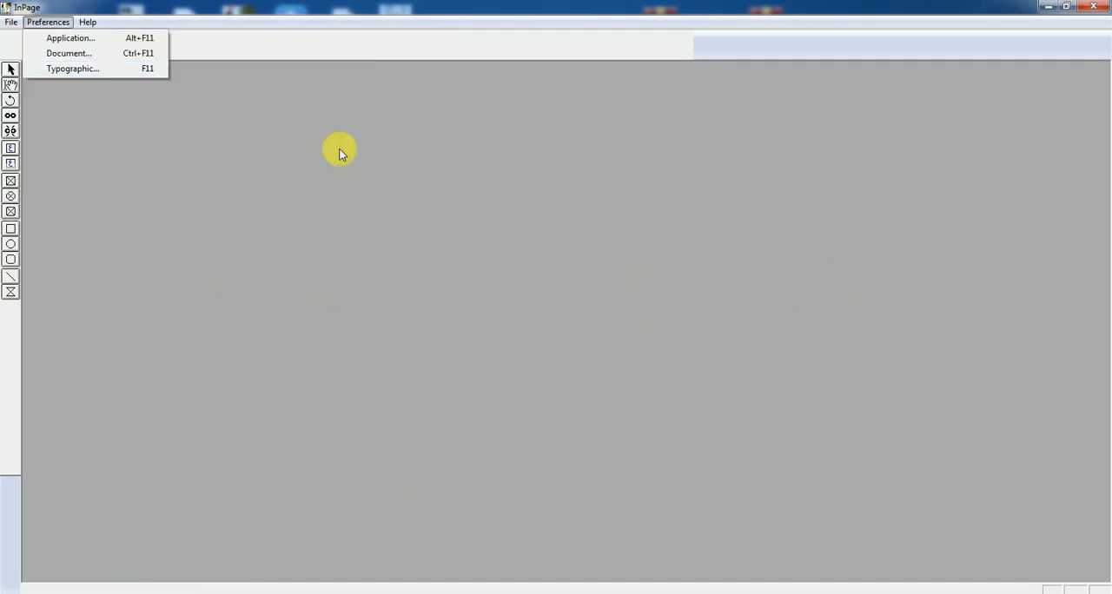
click(11, 22)
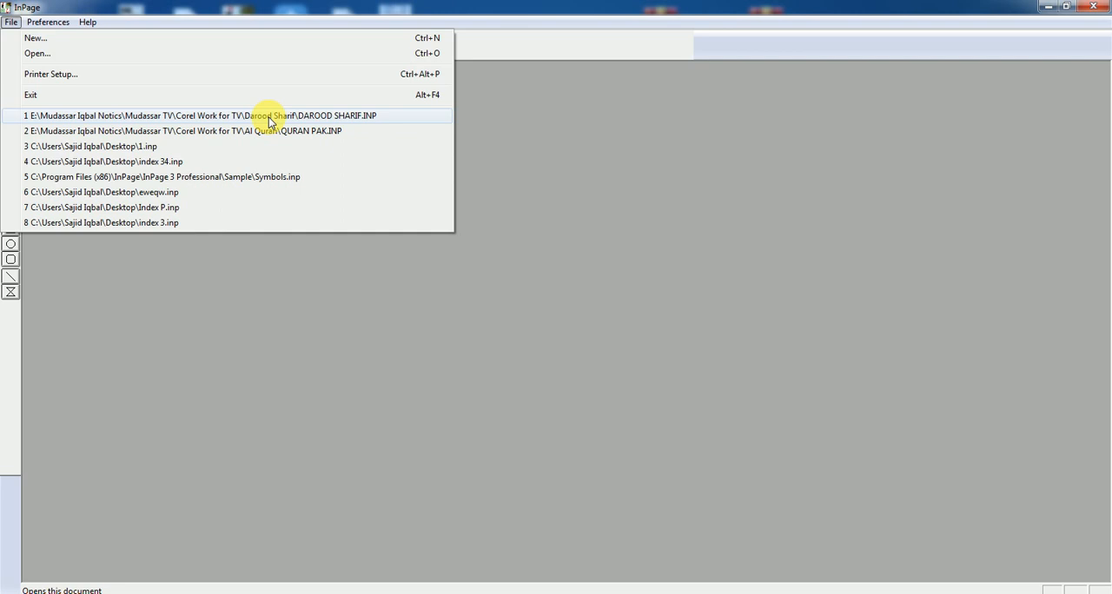
click(270, 121)
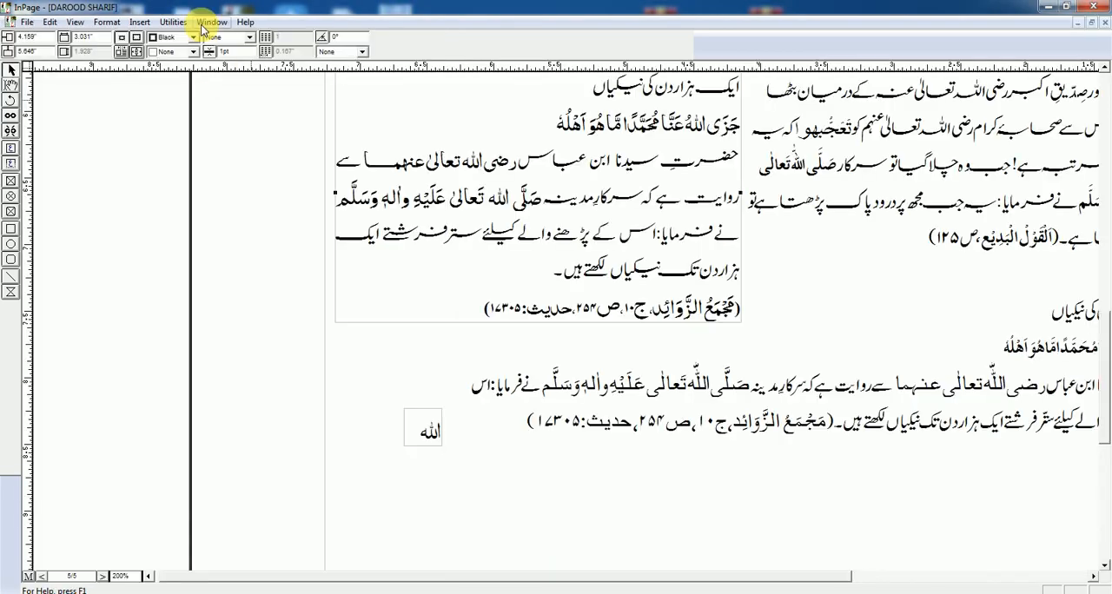
Step: Start the spelling check on DAROOD SHARIF and place the Spell Checker dialog clear of the highlighted word
click(173, 22)
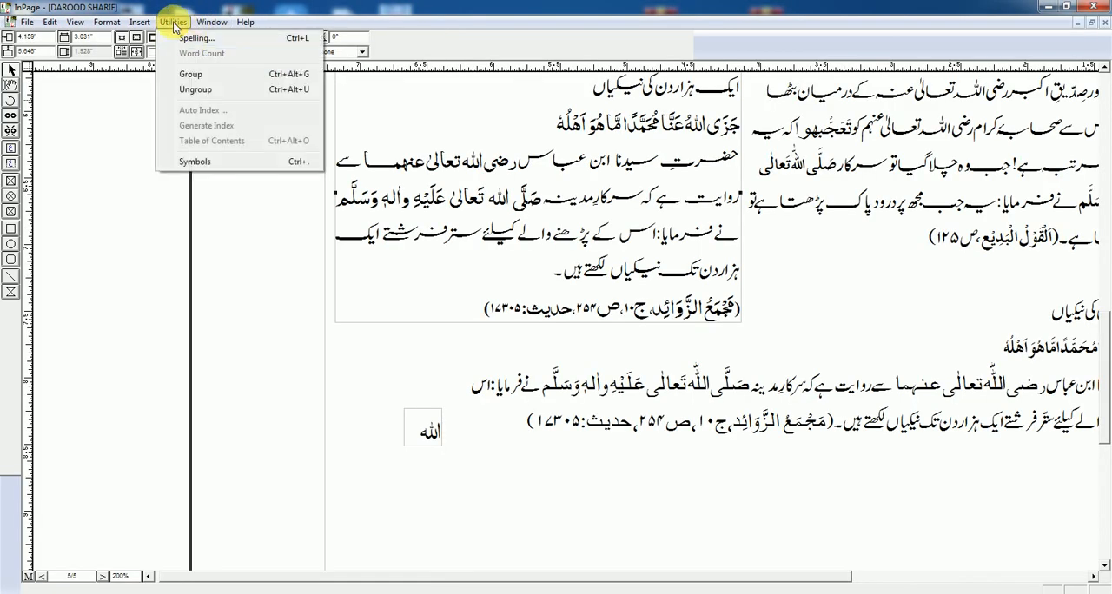
click(193, 38)
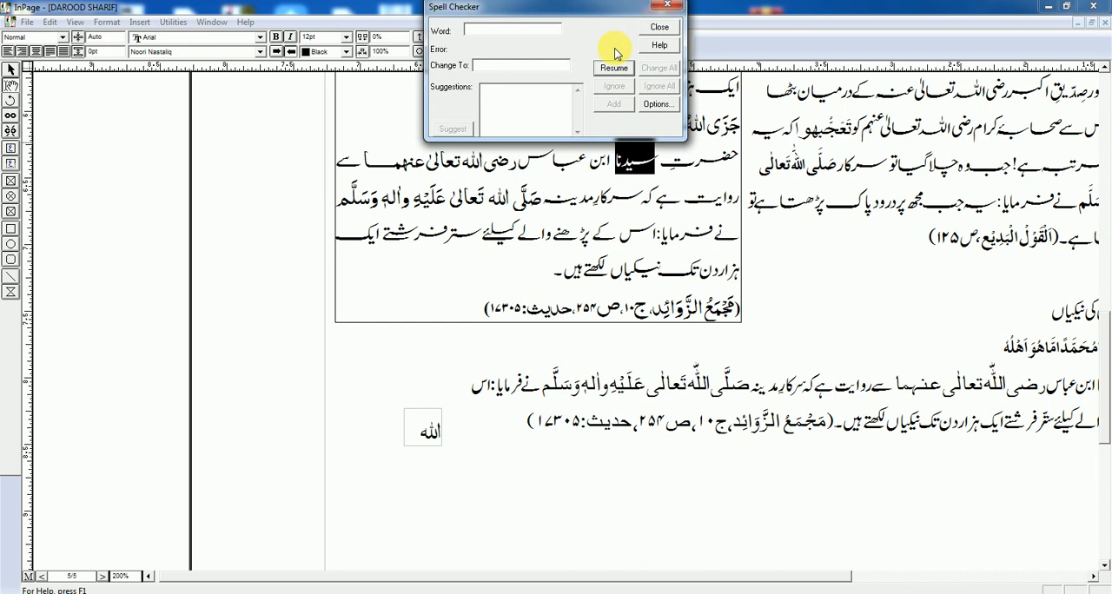
drag(626, 14, 926, 167)
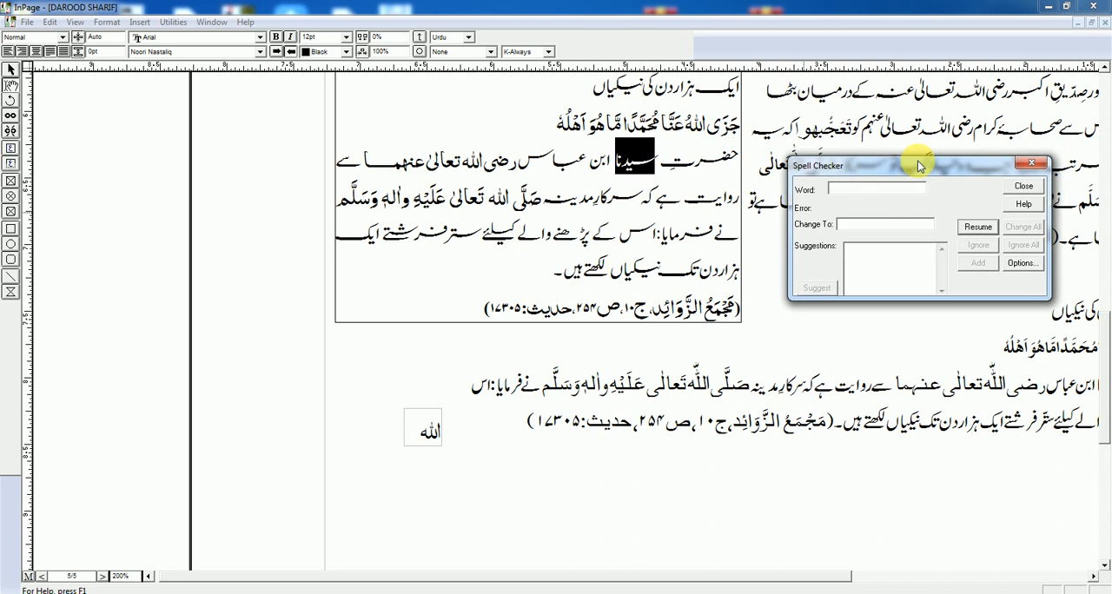
Step: Resume the spelling check, select the suggested replacement for the word سیدنا and ignore the word instead of changing it
click(975, 228)
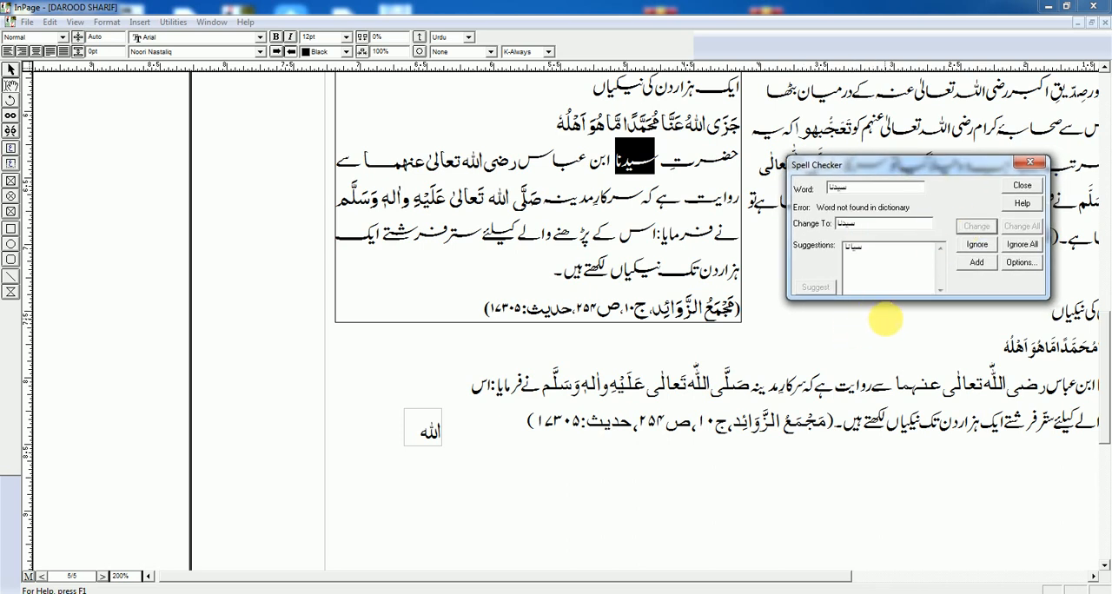
click(857, 251)
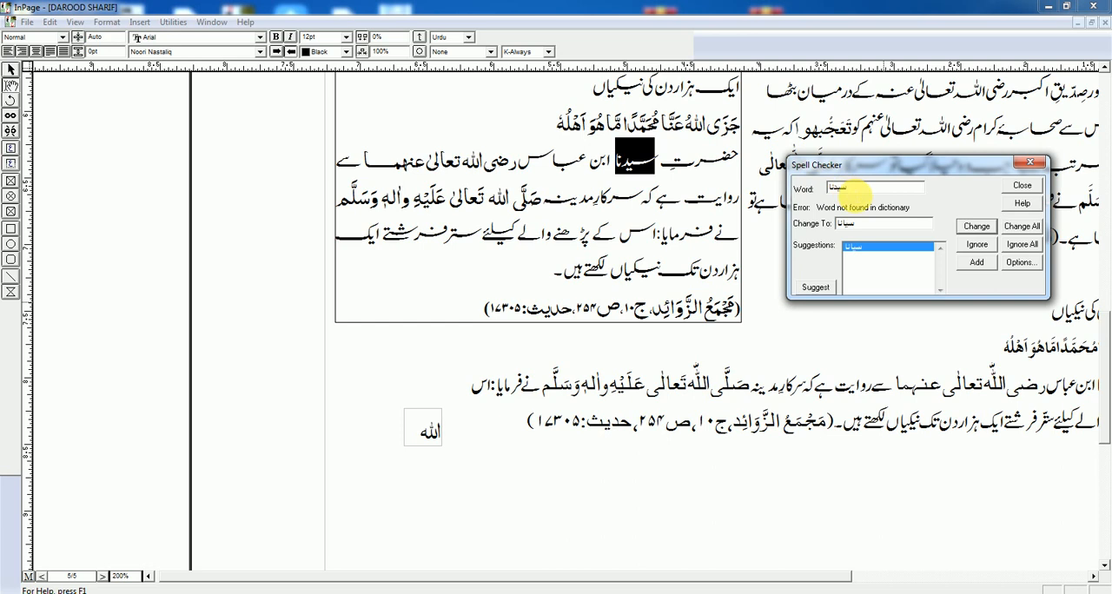
click(977, 246)
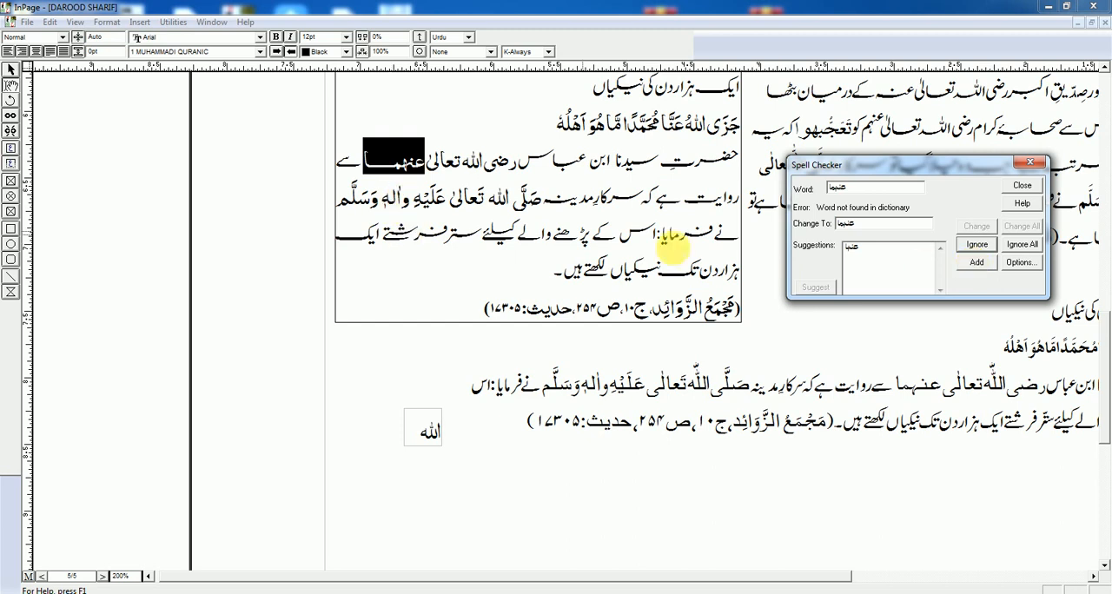
Step: Add the flagged word عنہما and the unknown words that follow to the dictionary, until the check reaches الدین
click(975, 265)
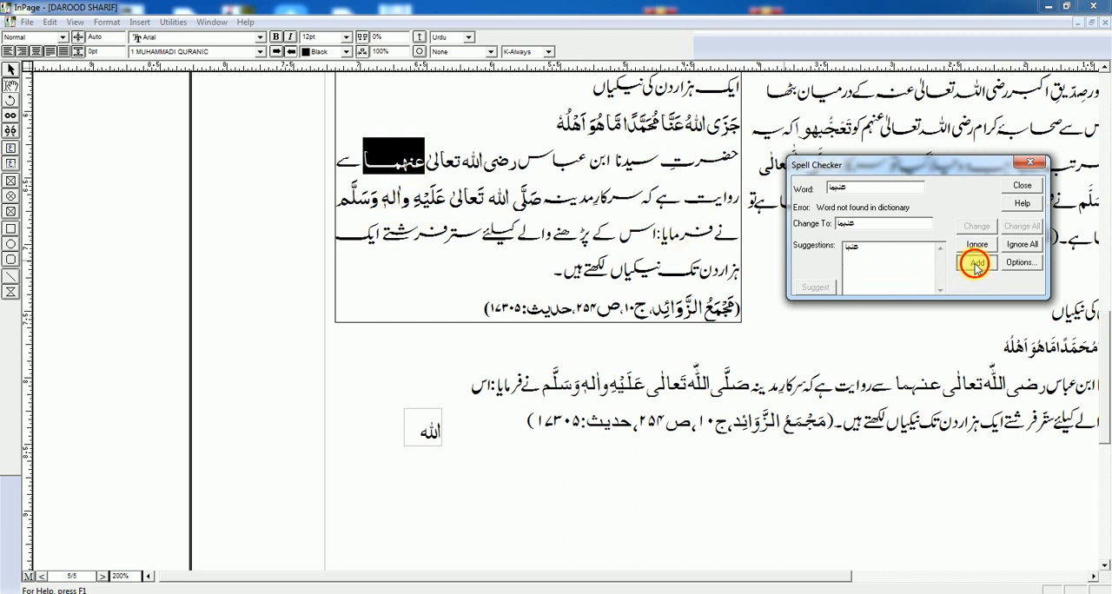
click(977, 268)
click(976, 267)
click(976, 268)
click(977, 268)
click(977, 268)
click(975, 265)
click(975, 265)
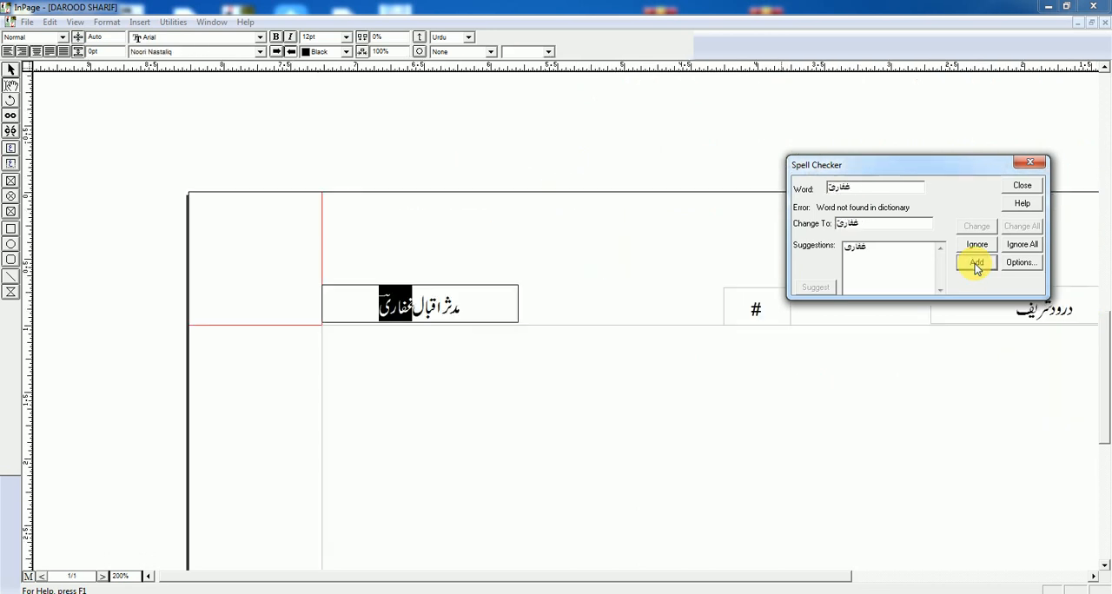
click(974, 263)
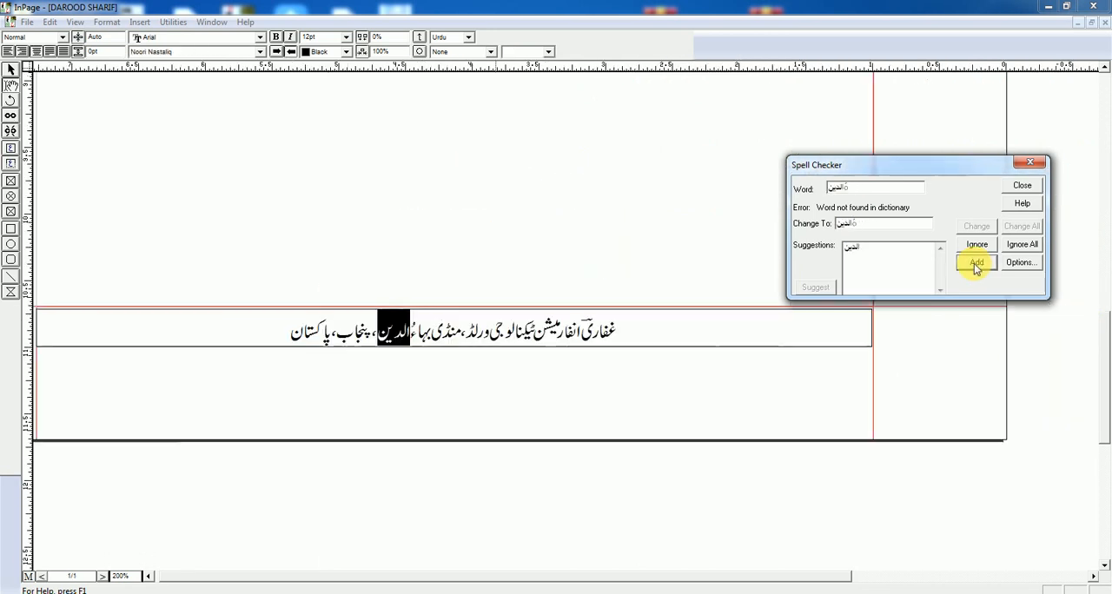
Step: Open the spelling preferences and set the spelling language to Both
click(1023, 265)
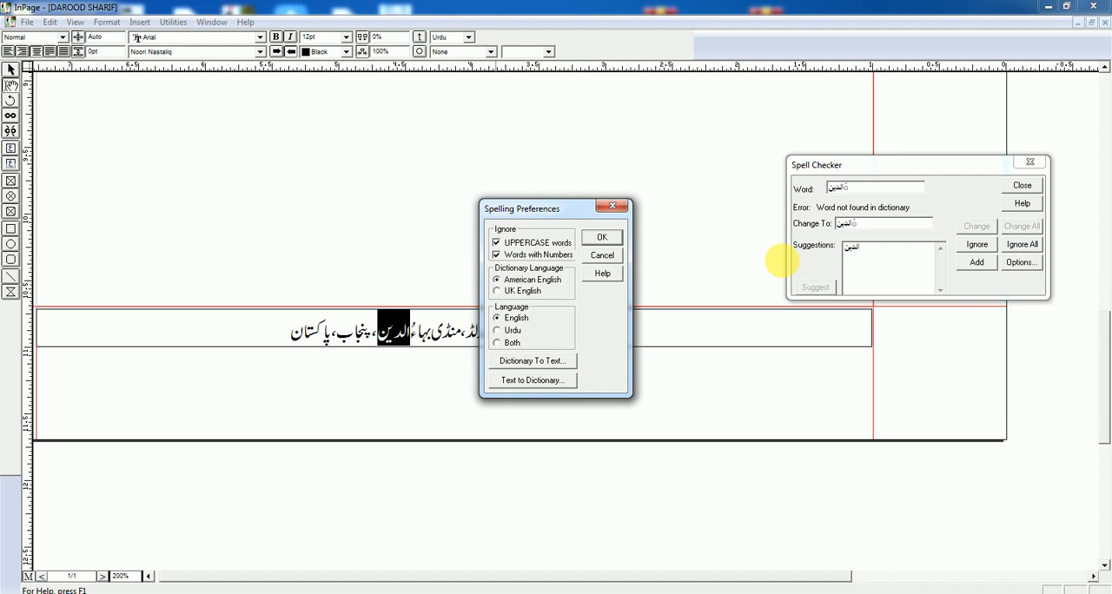
drag(536, 206, 534, 153)
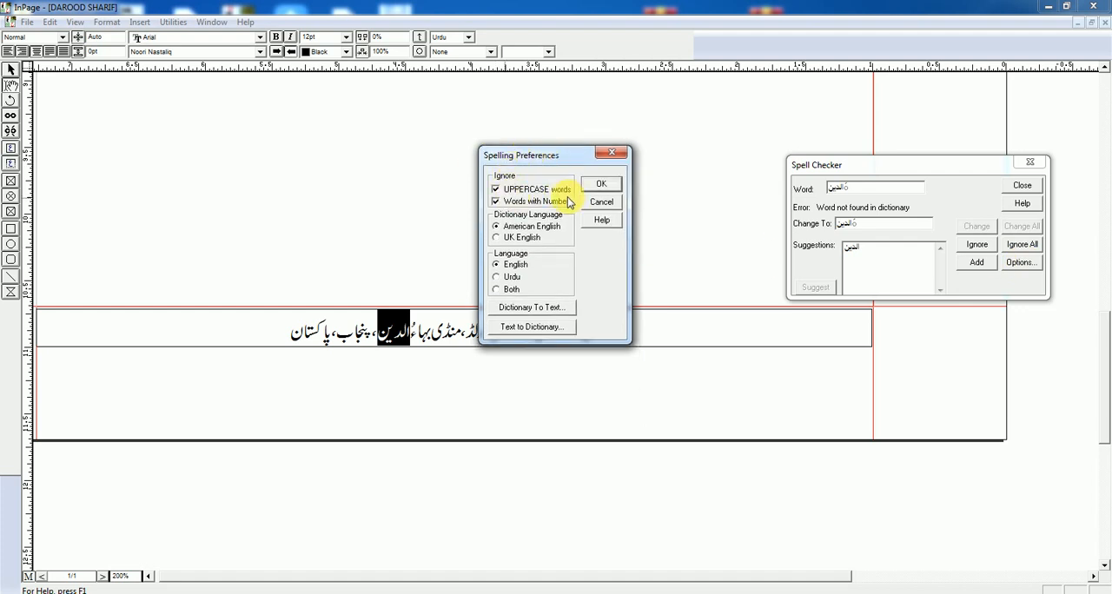
click(505, 222)
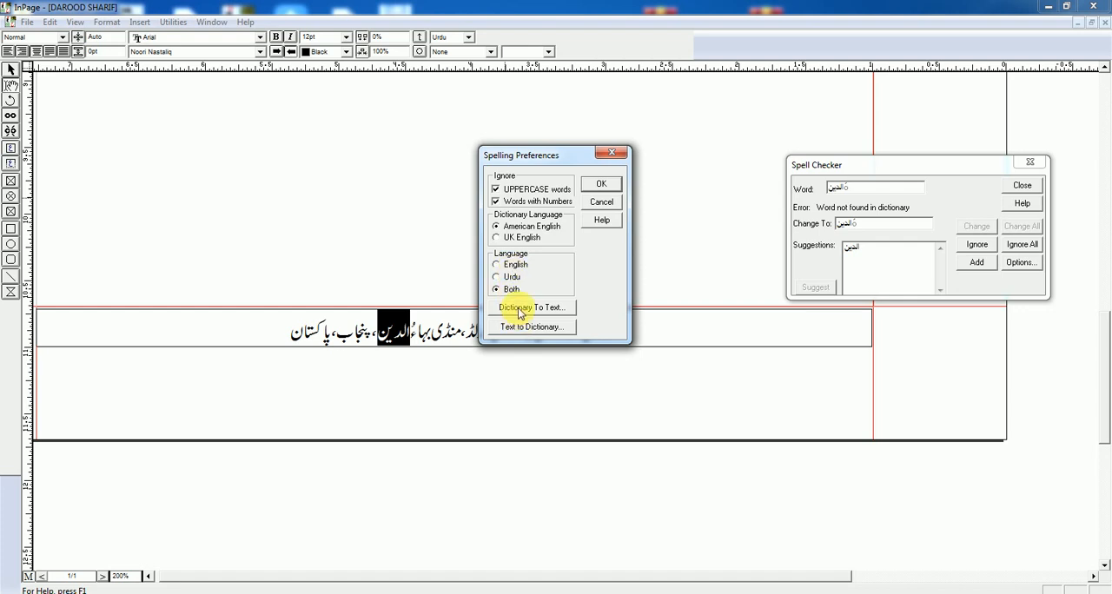
Step: Start a Dictionary To Text conversion and choose ICUSTOM.DCT from the InPage 3 Professional folder as the dictionary file
click(520, 309)
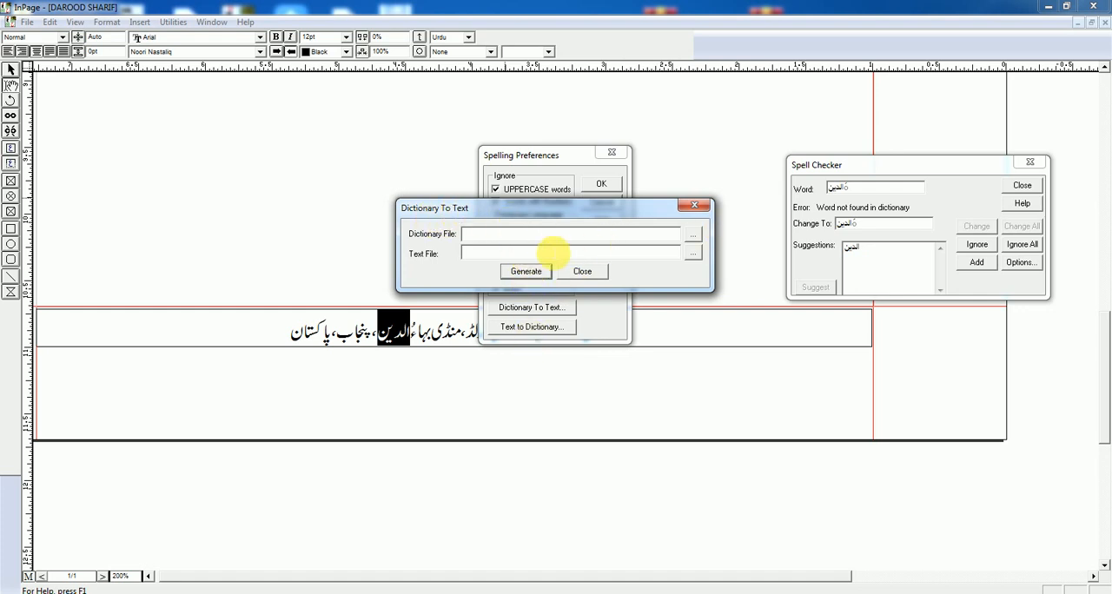
click(695, 234)
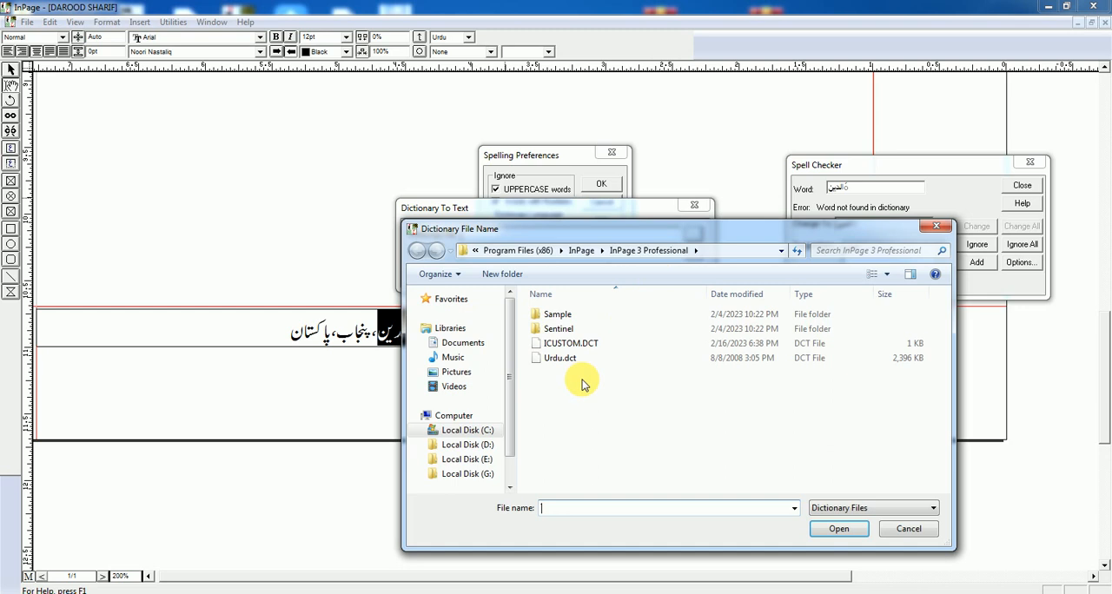
click(571, 343)
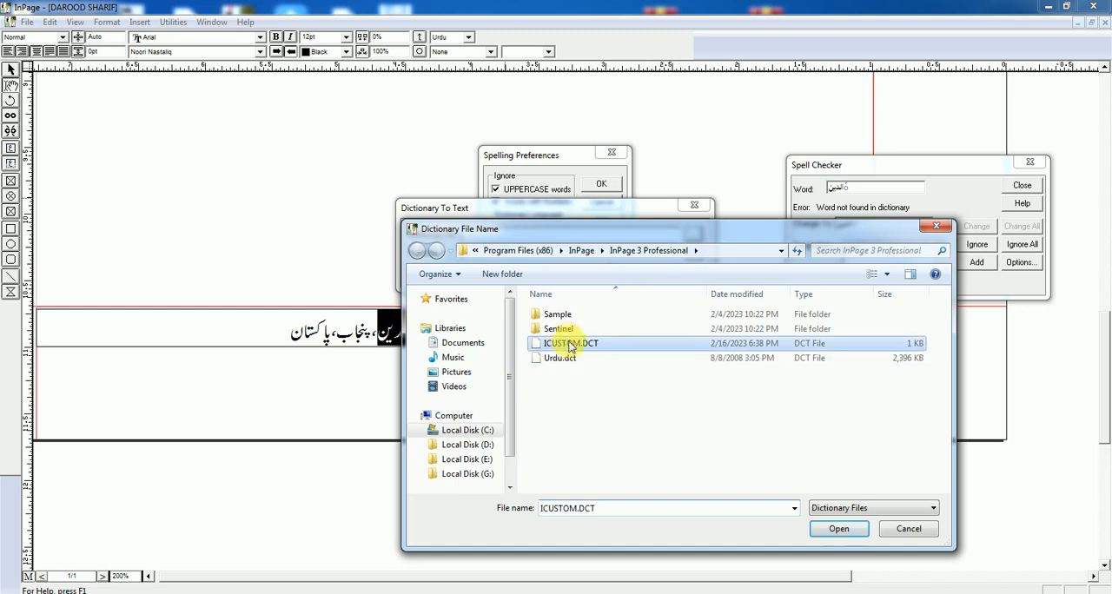
click(839, 531)
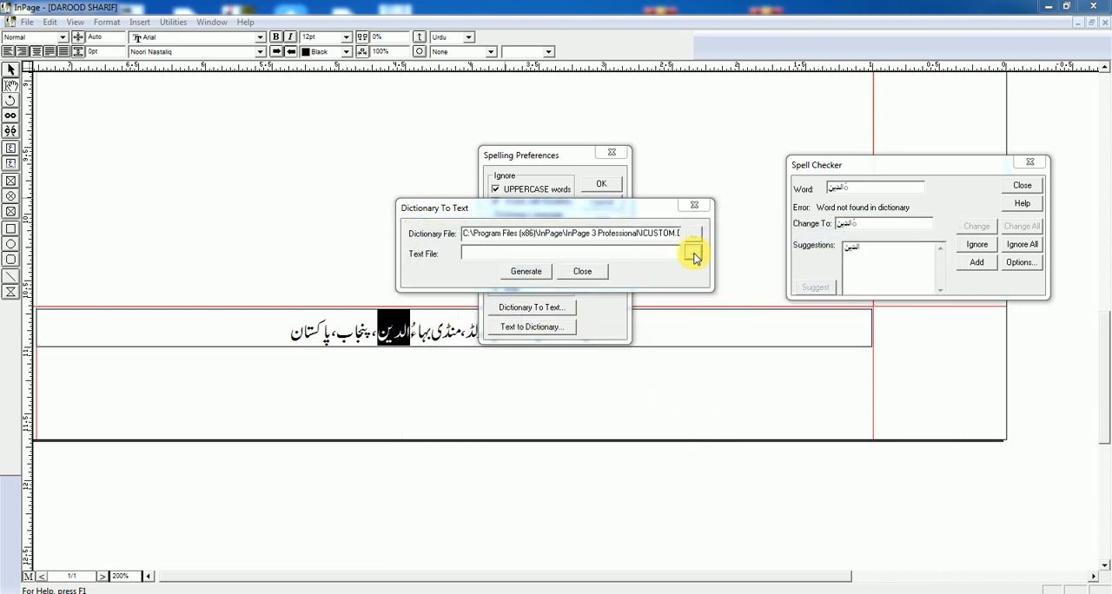
Step: Set the export's text file to 123 in the InPage 3 Professional folder and generate the text from the dictionary
click(695, 254)
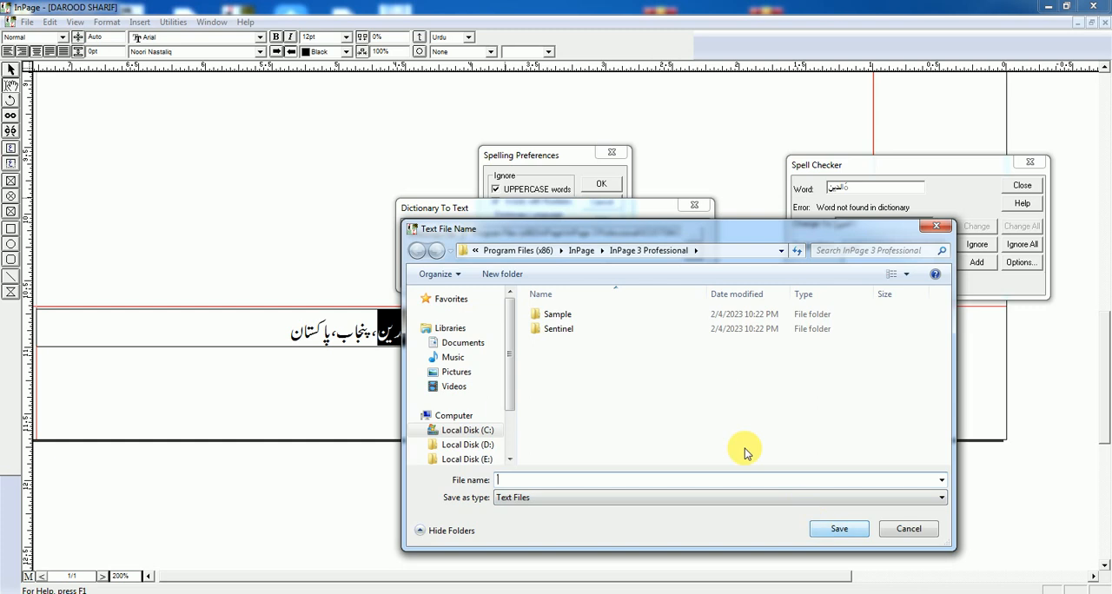
click(910, 530)
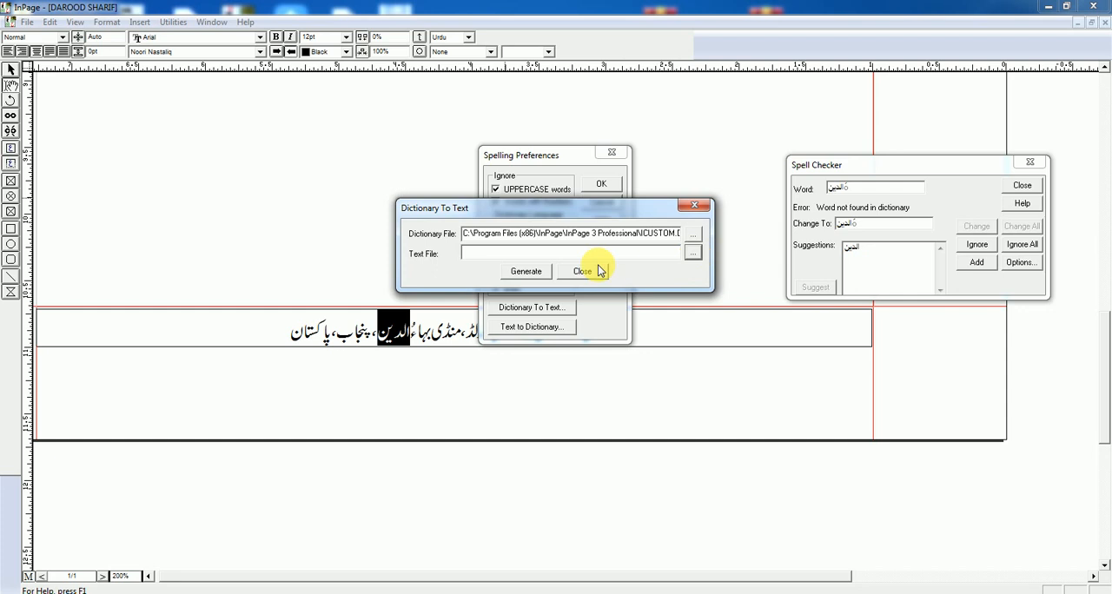
click(693, 252)
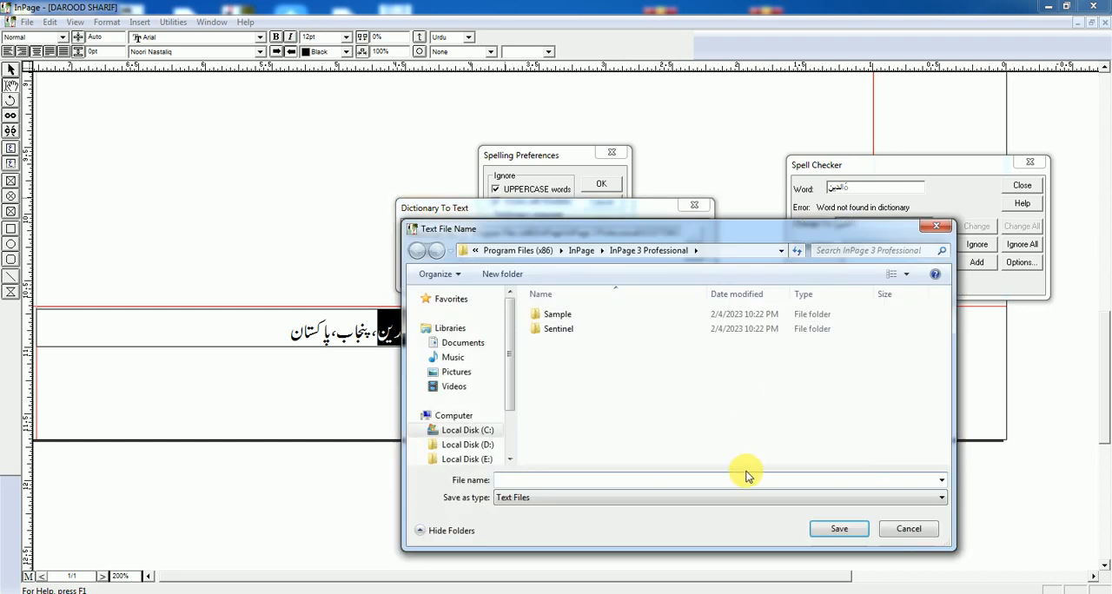
click(627, 480)
text(123)
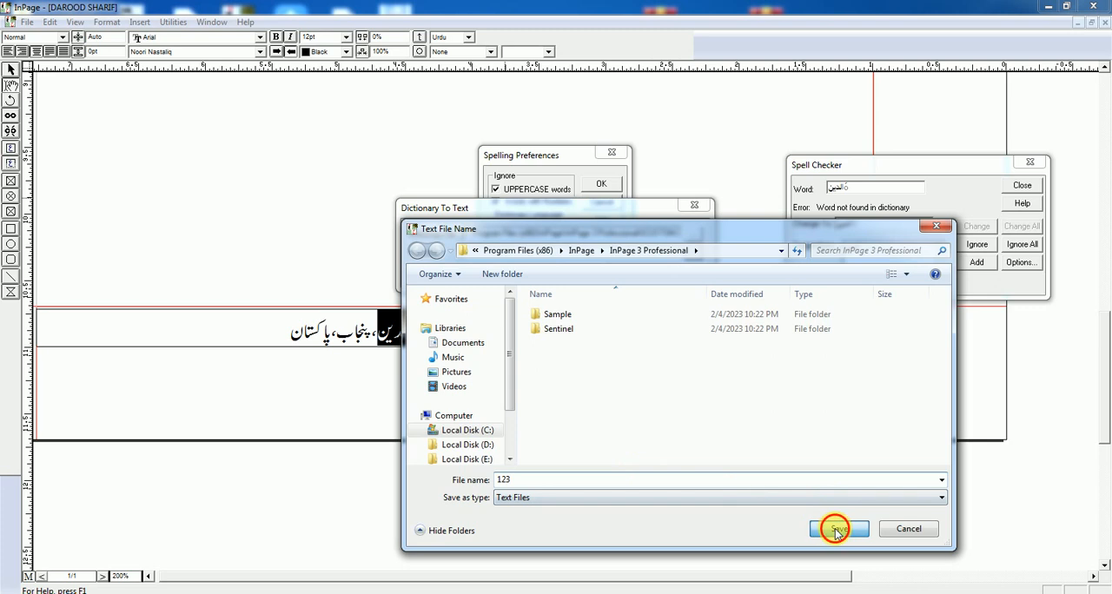
click(839, 530)
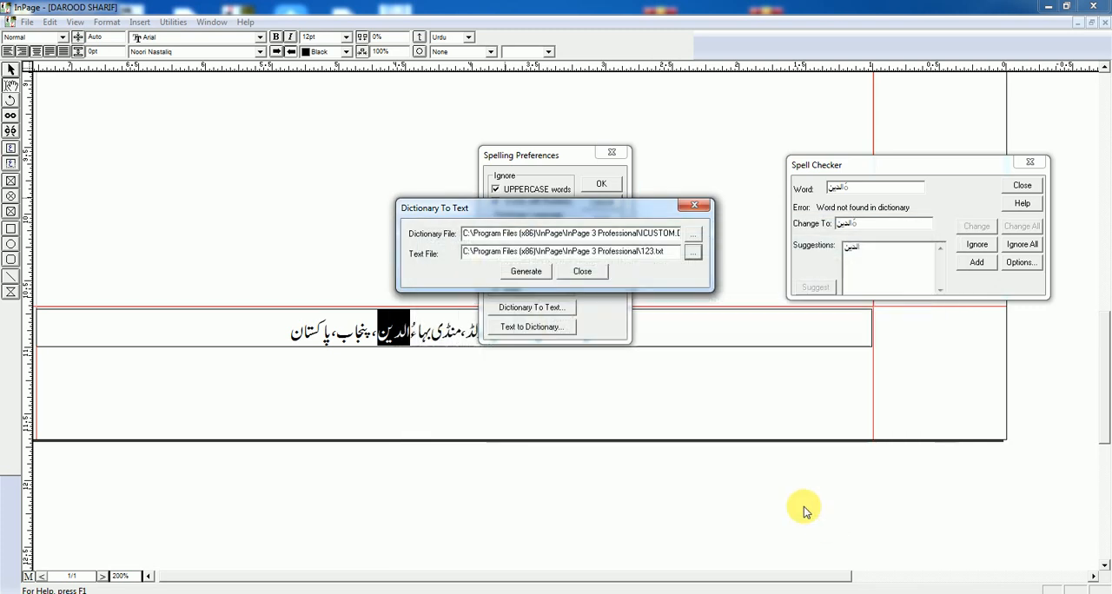
click(528, 273)
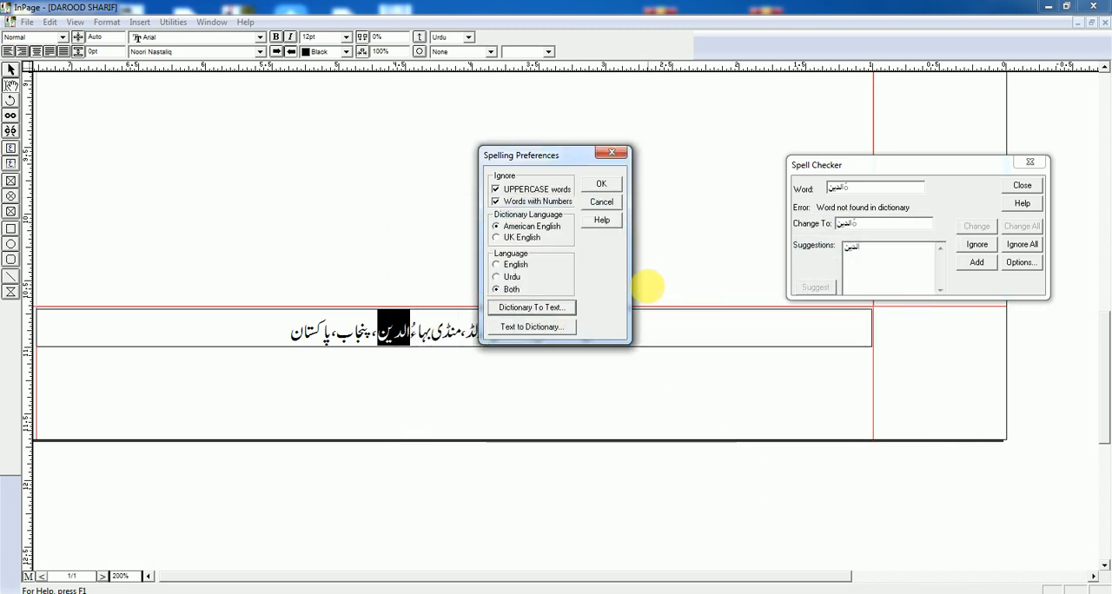
Step: View the dictionary files offered by the Text To Dictionary conversion, leaving it without converting anything
click(522, 333)
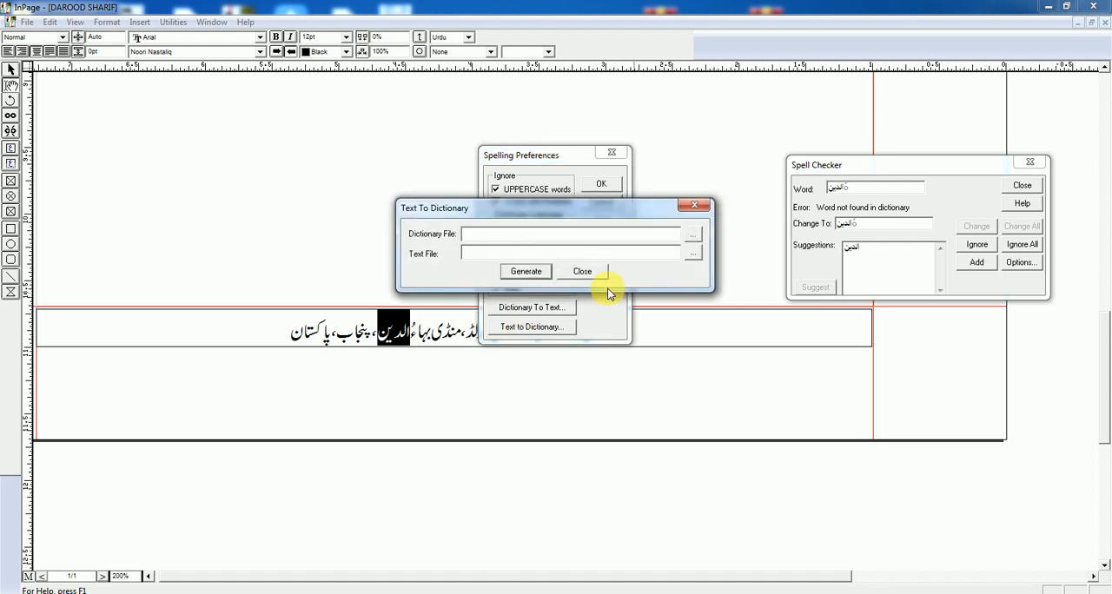
click(692, 235)
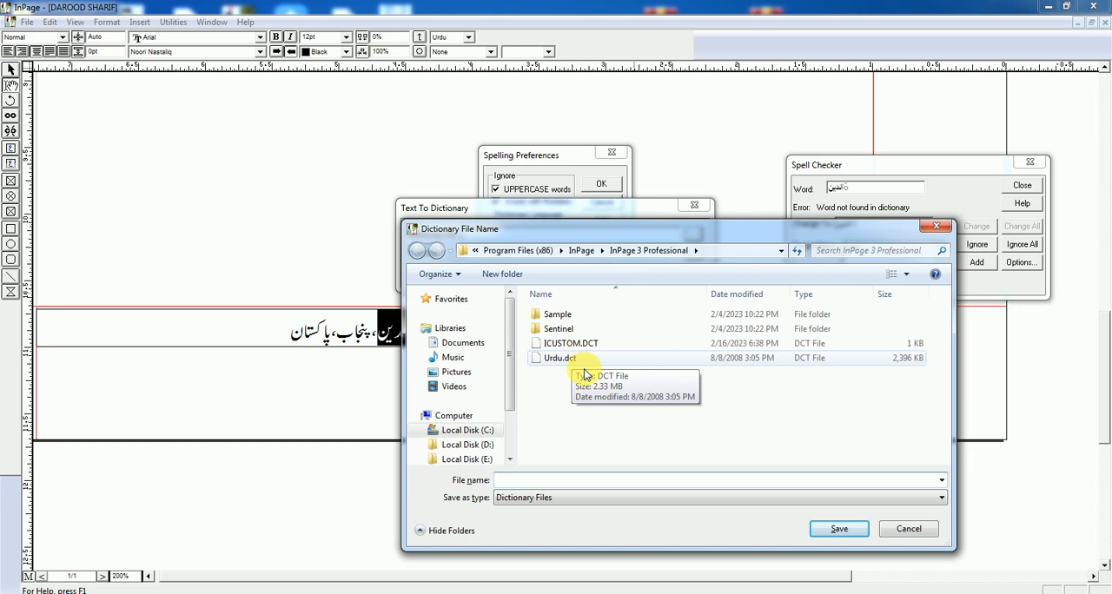
click(895, 530)
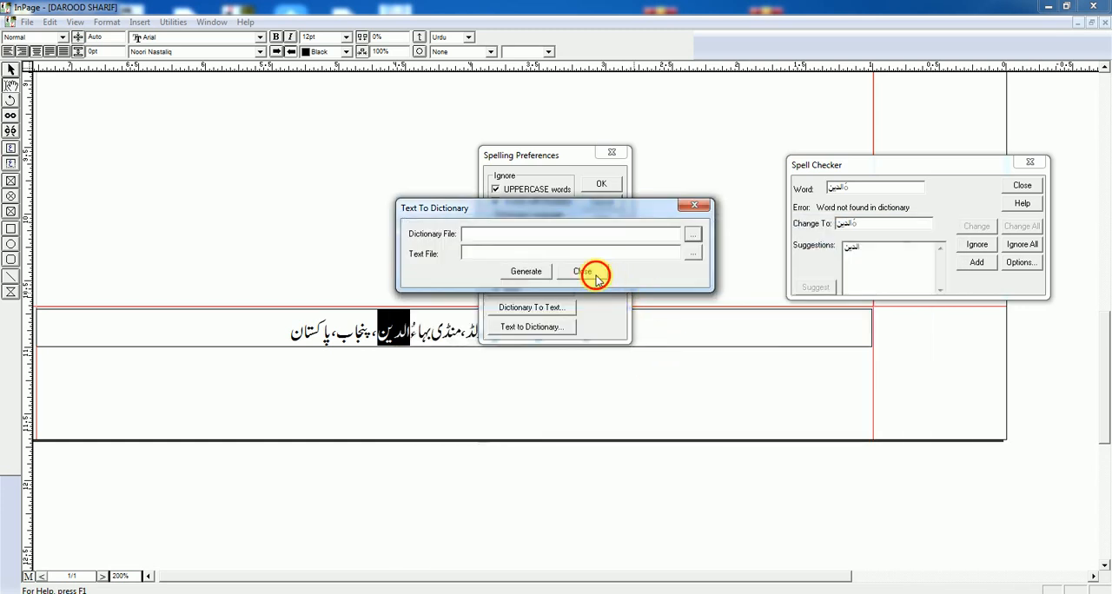
click(588, 270)
Step: Accept the spelling preferences, highlight the flagged word الدین in the spell checker and close the checker
click(603, 188)
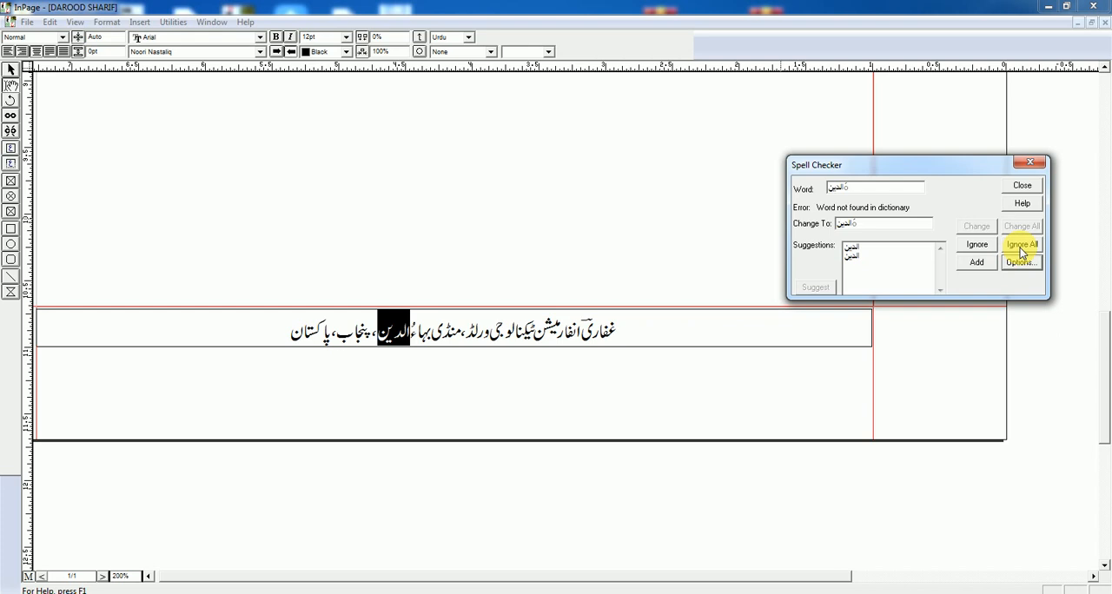
click(860, 192)
drag(859, 192, 797, 191)
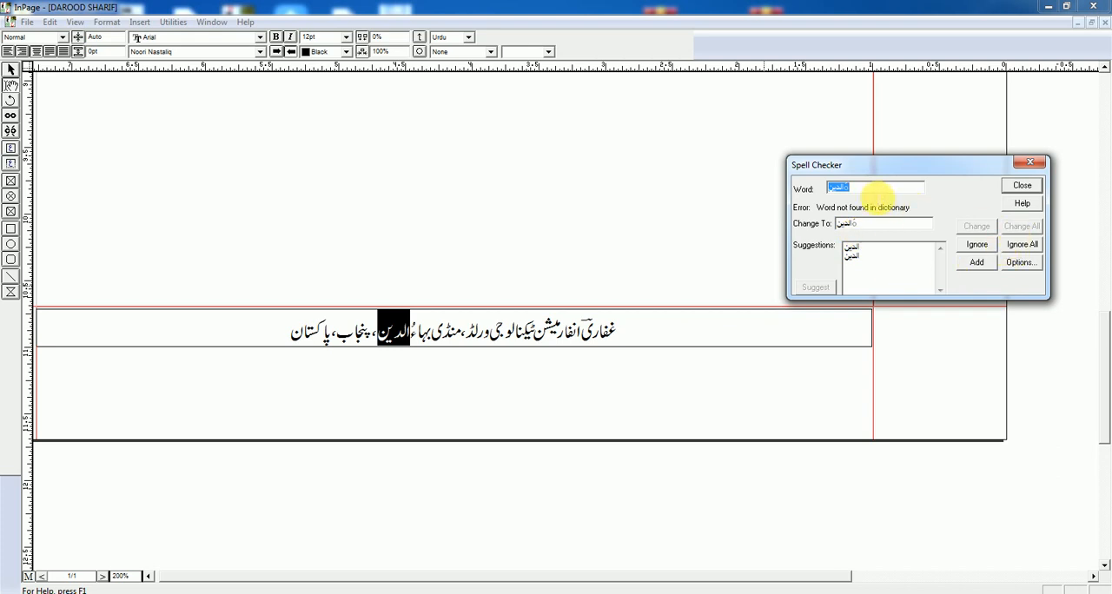
click(1023, 189)
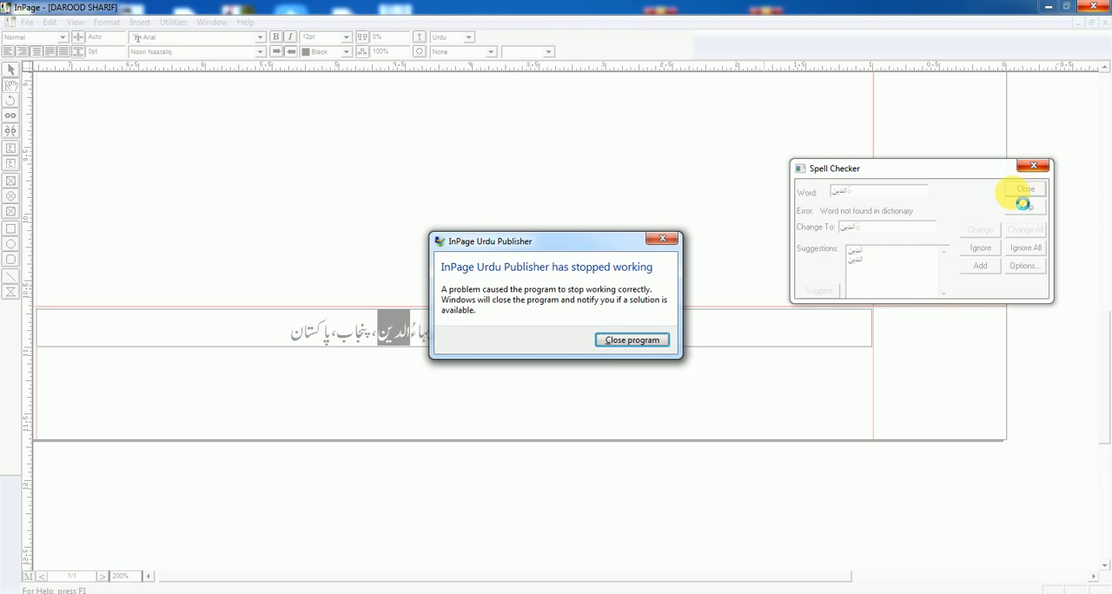
Step: Close the crashed program, relaunch InPage 3 Professional and reopen the recent document DAROOD SHARIF.INP
click(642, 341)
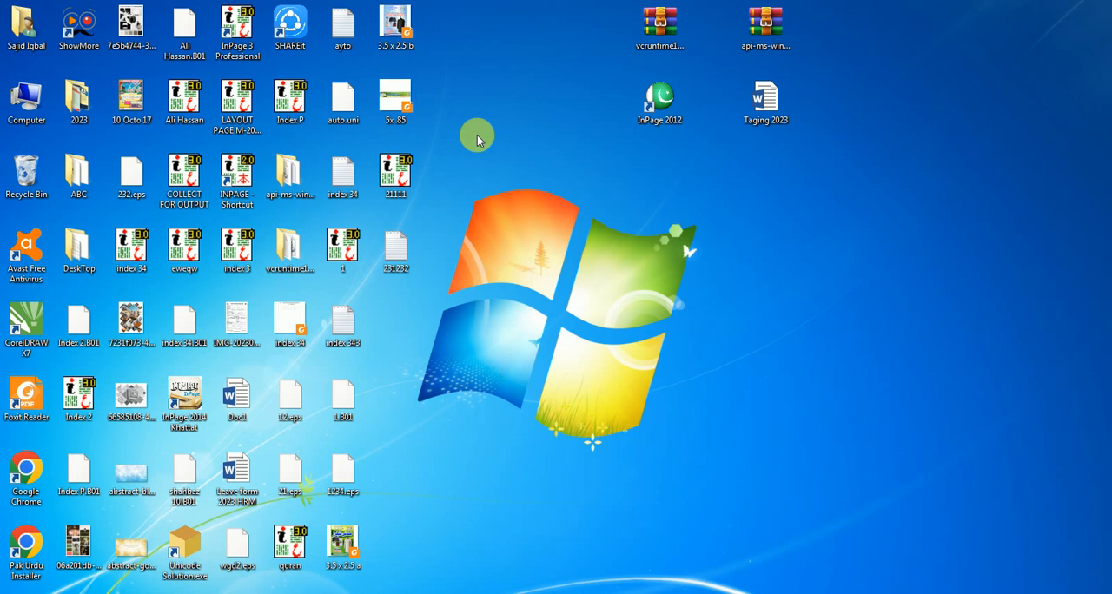
double_click(254, 31)
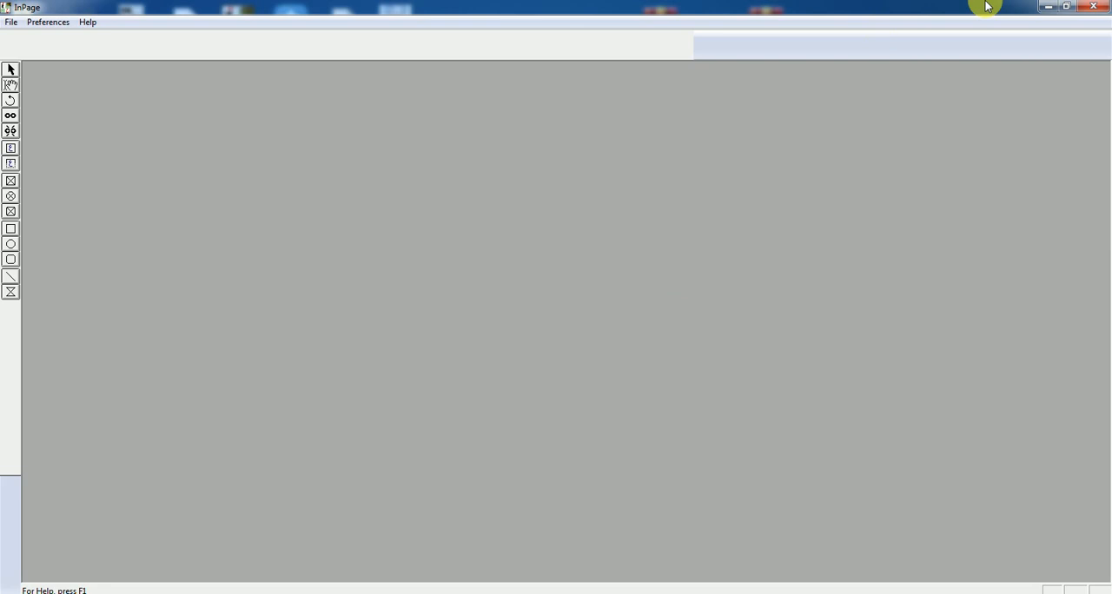
click(11, 22)
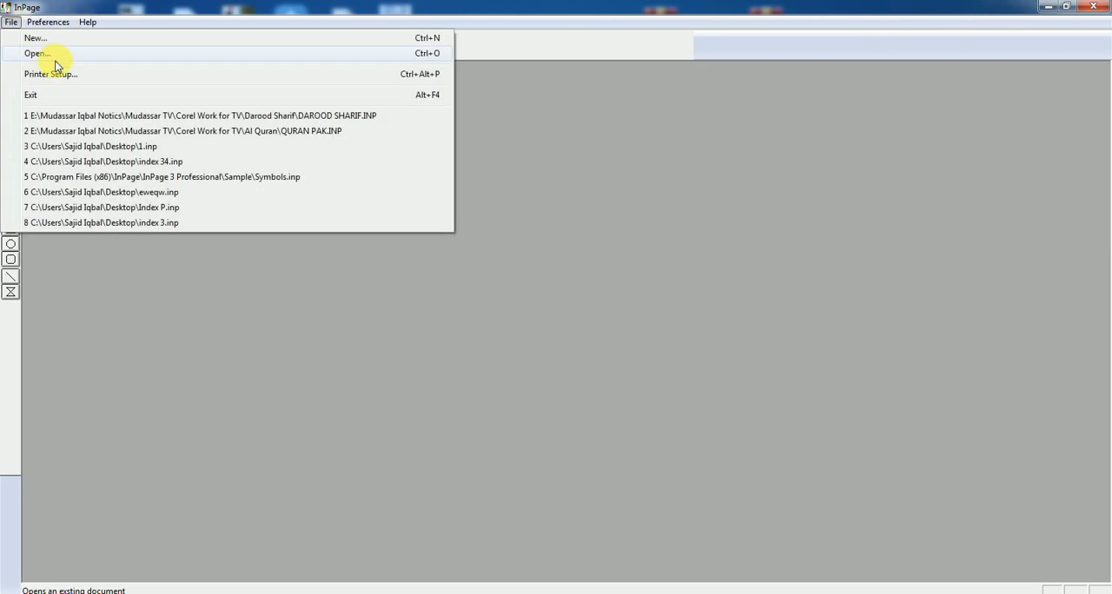
click(145, 119)
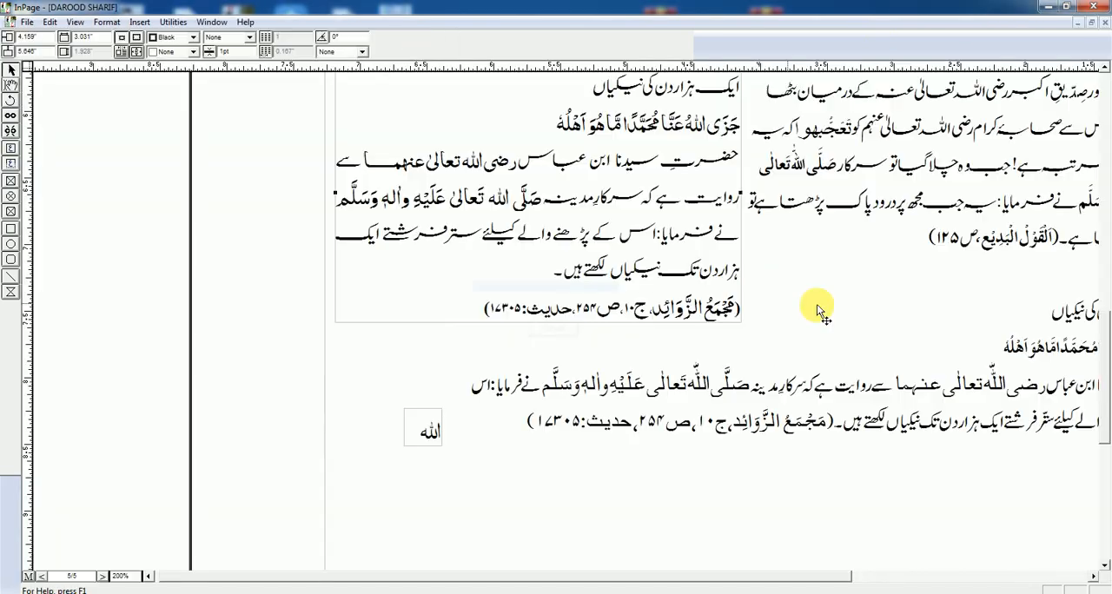
Step: Open the spell checker on the document and review its spelling preferences, cancelling them without changes
drag(958, 188, 596, 335)
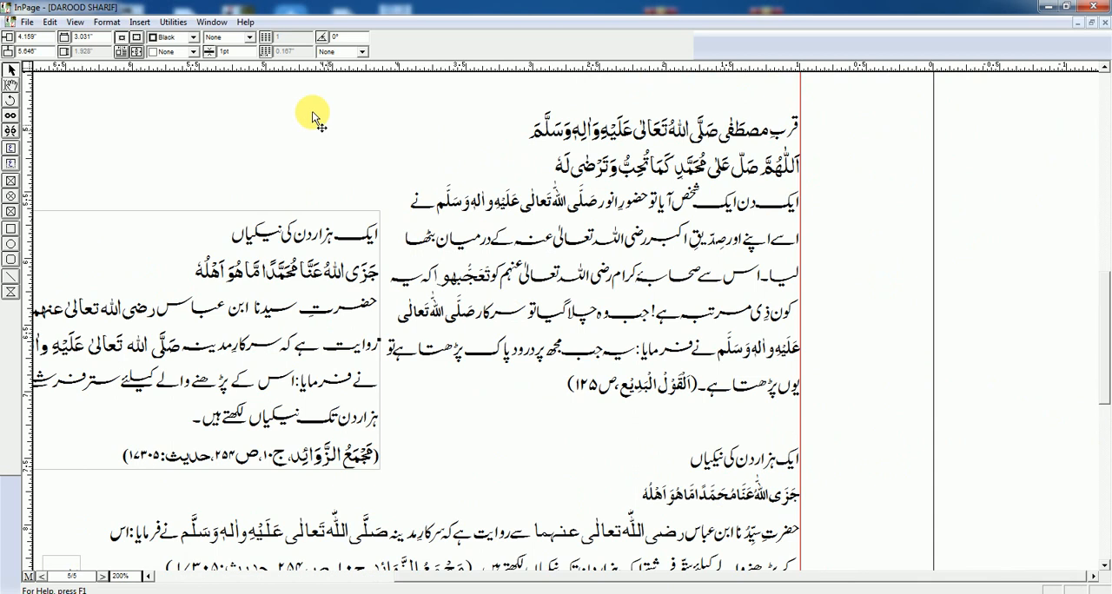
click(178, 25)
click(199, 38)
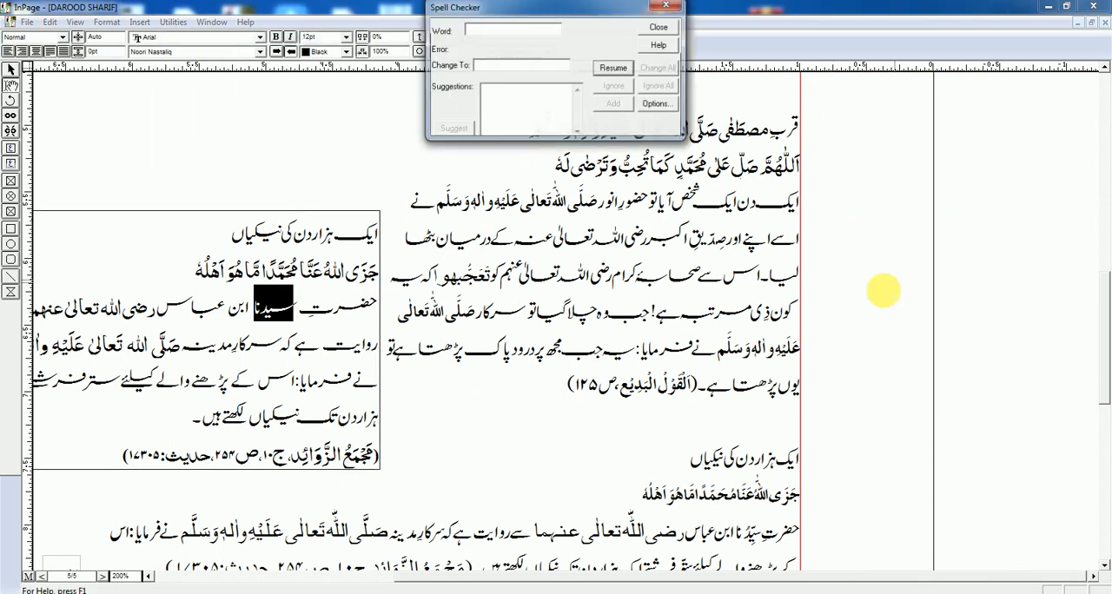
click(658, 104)
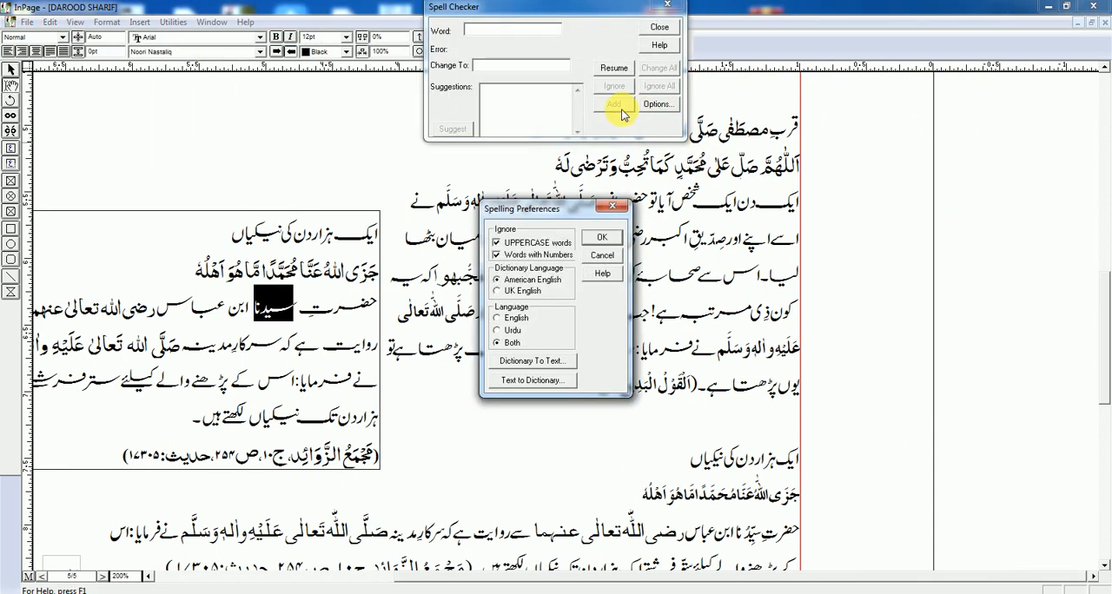
click(603, 255)
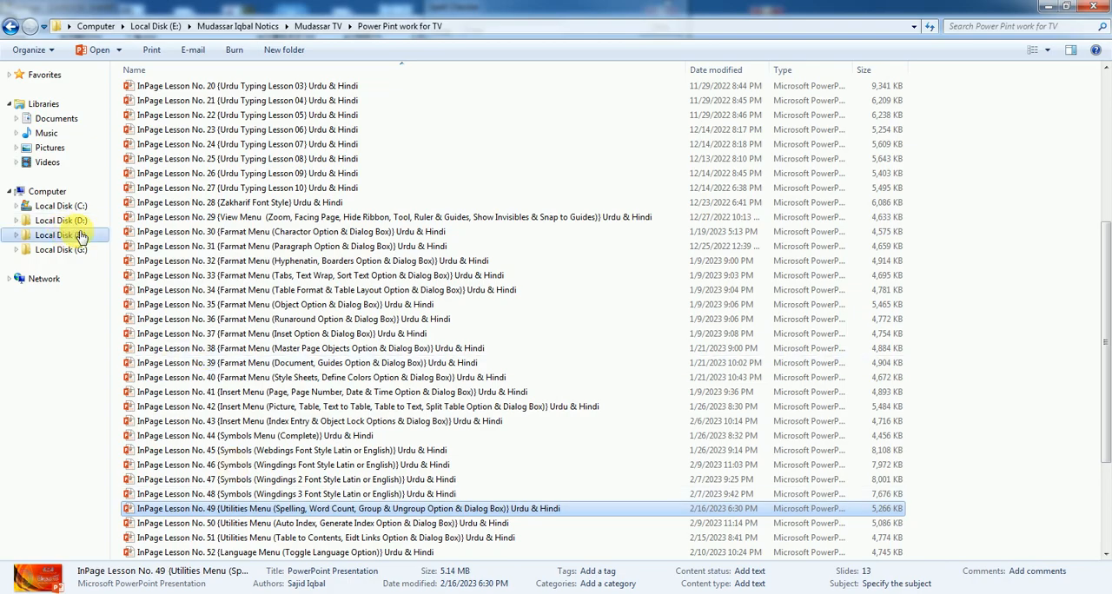
Step: Close the open lessons folder, browse to C:\Program Files (x86)\InPage 2012 in Windows Explorer and search it for dct
click(1093, 6)
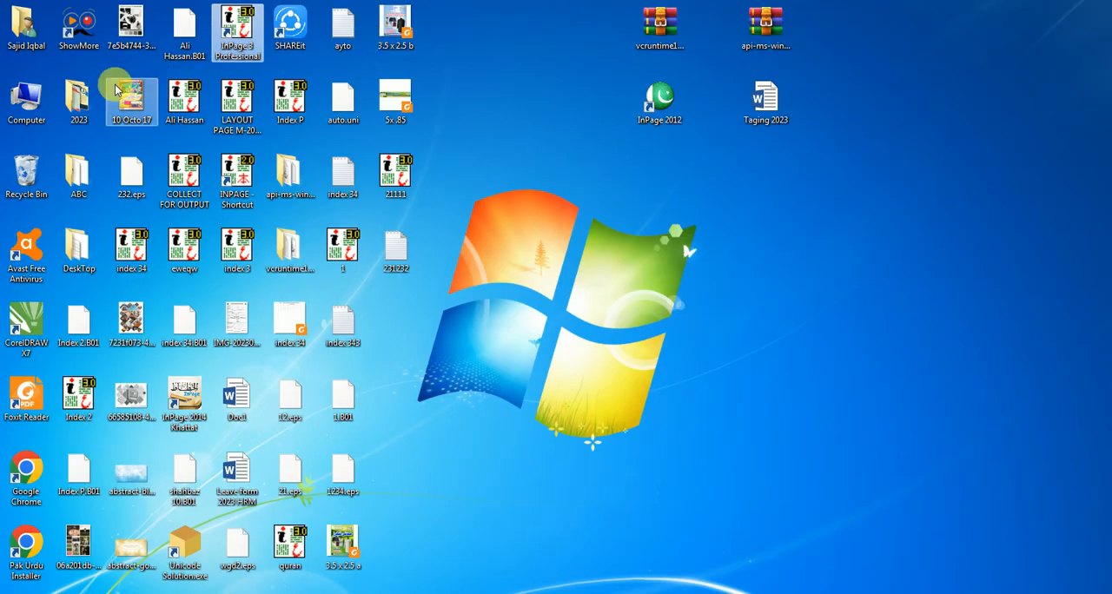
double_click(28, 98)
double_click(239, 113)
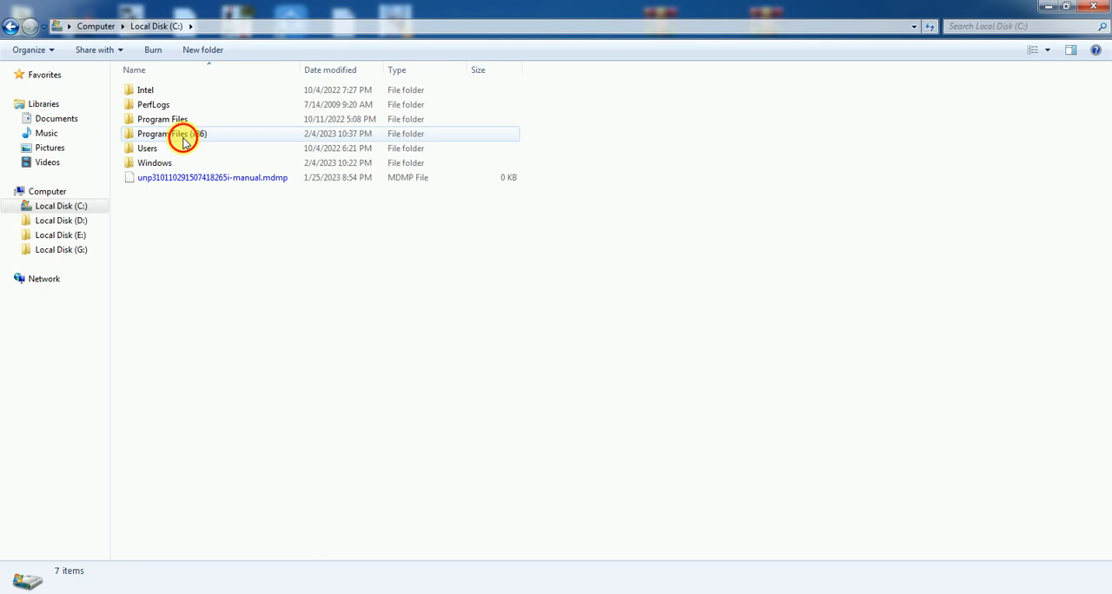
double_click(182, 137)
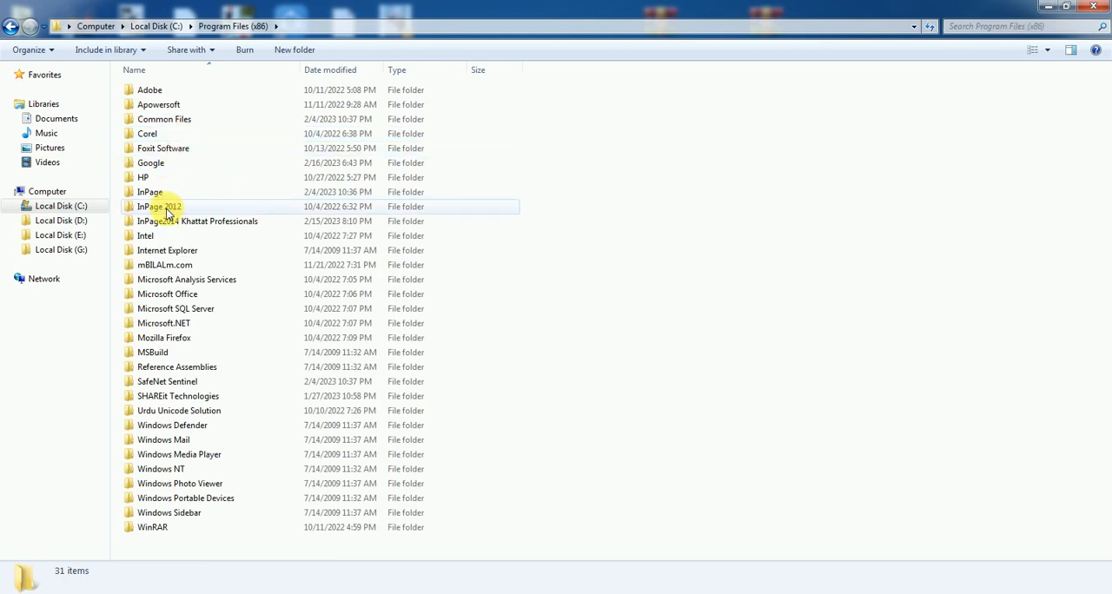
double_click(156, 207)
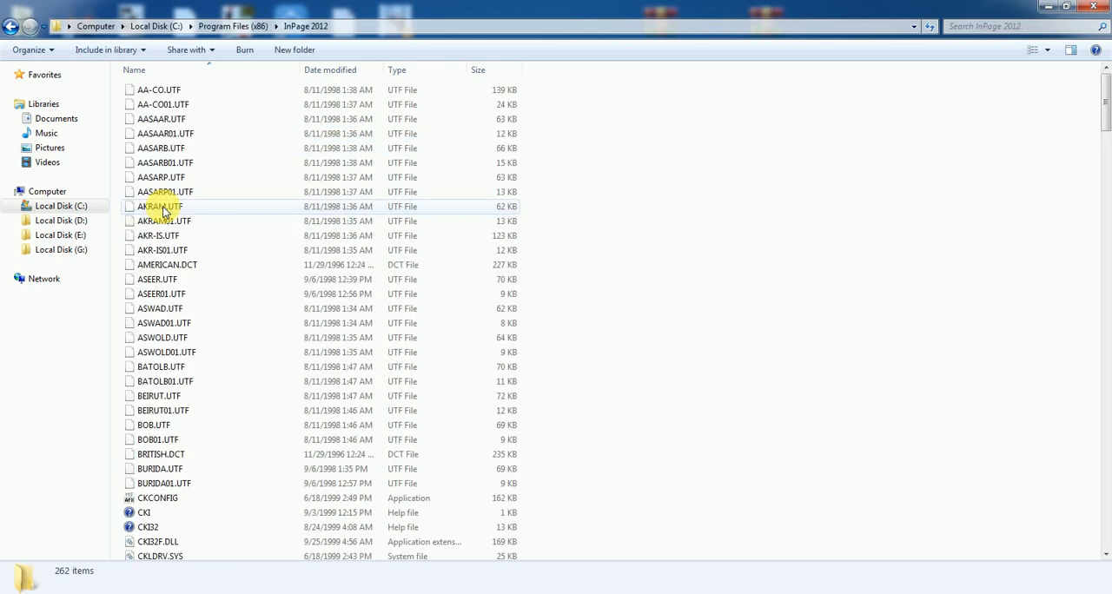
click(1013, 27)
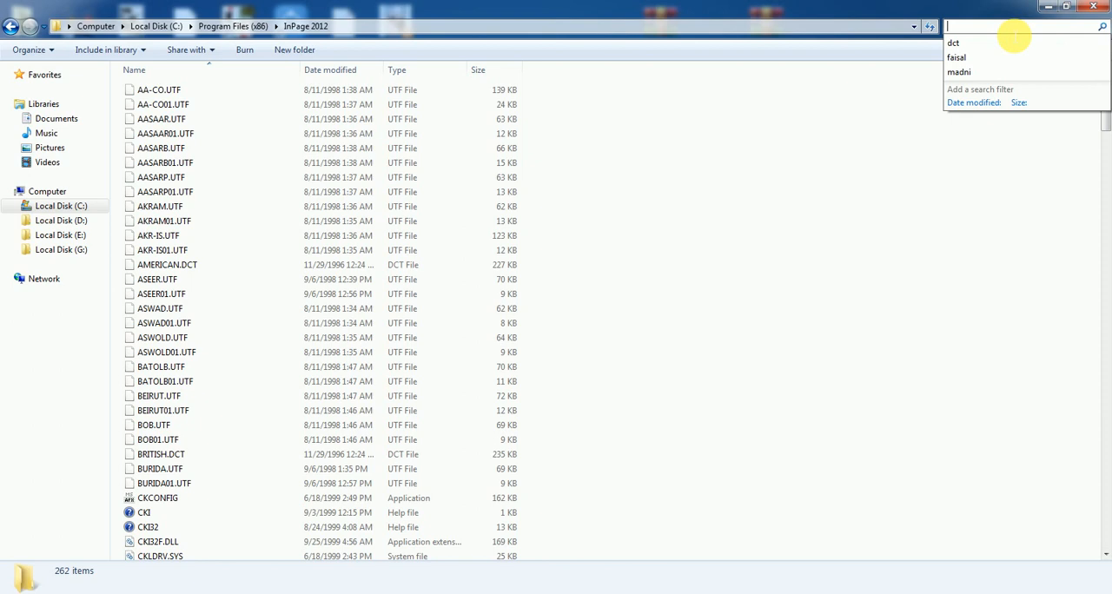
click(953, 44)
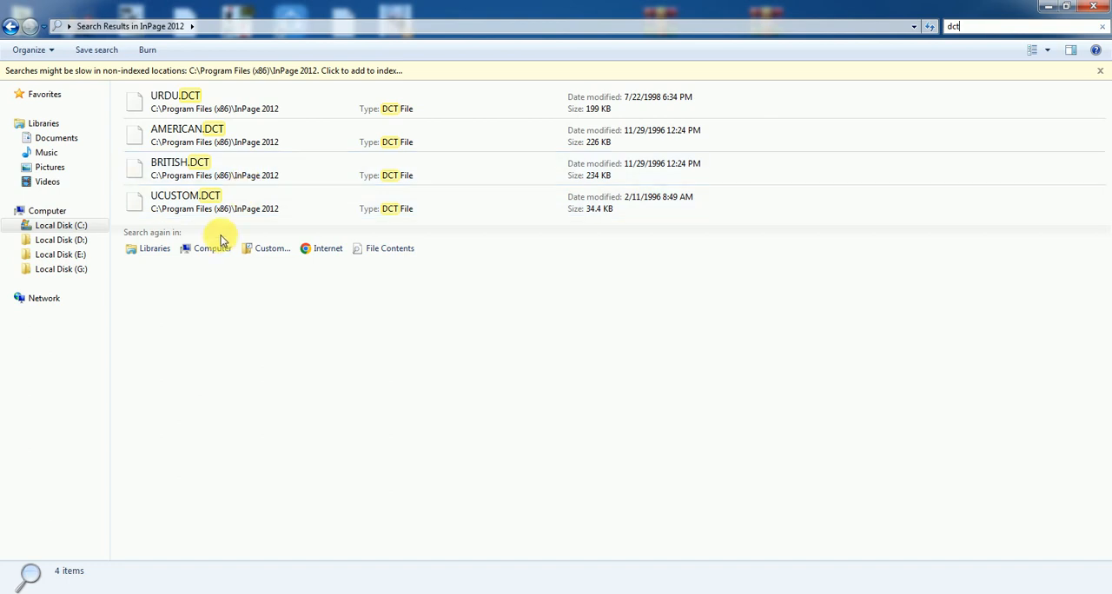
Step: Copy the UCUSTOM.DCT dictionary file from the InPage 2012 search results
click(209, 210)
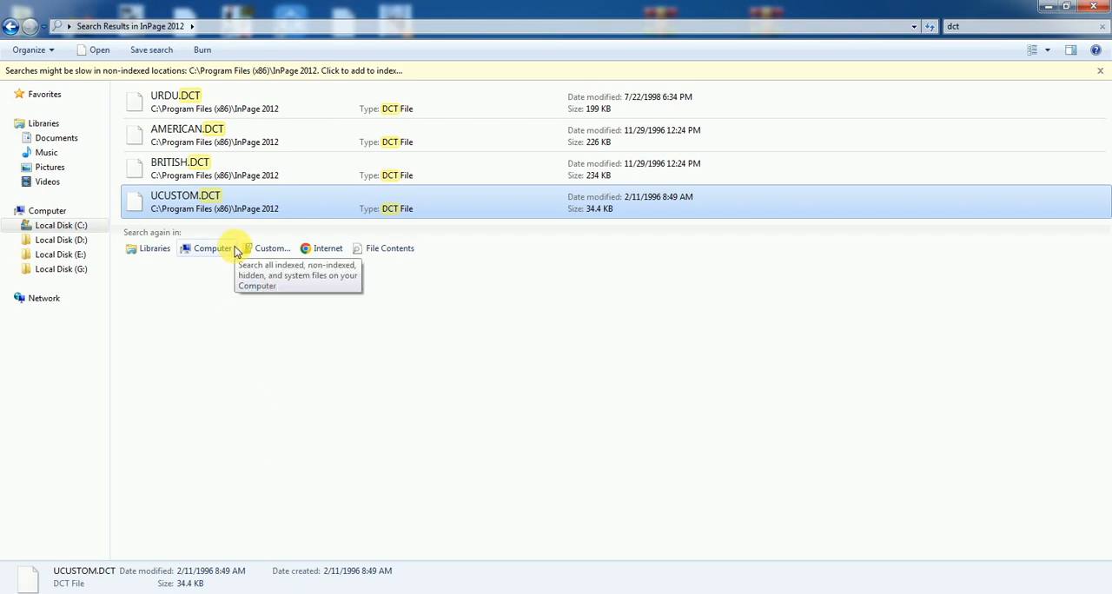
right_click(209, 206)
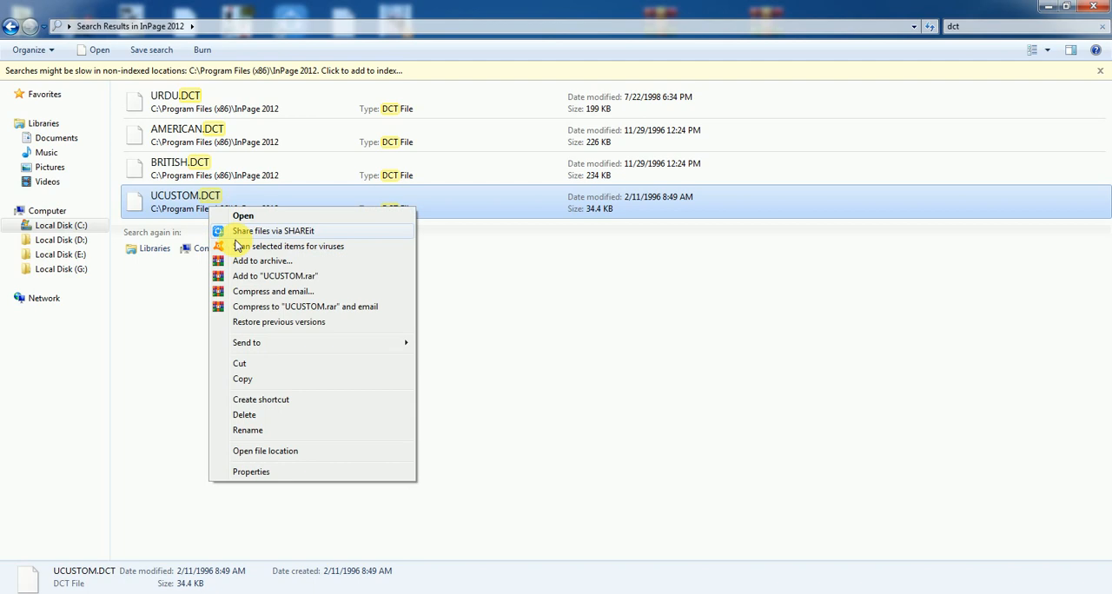
click(250, 380)
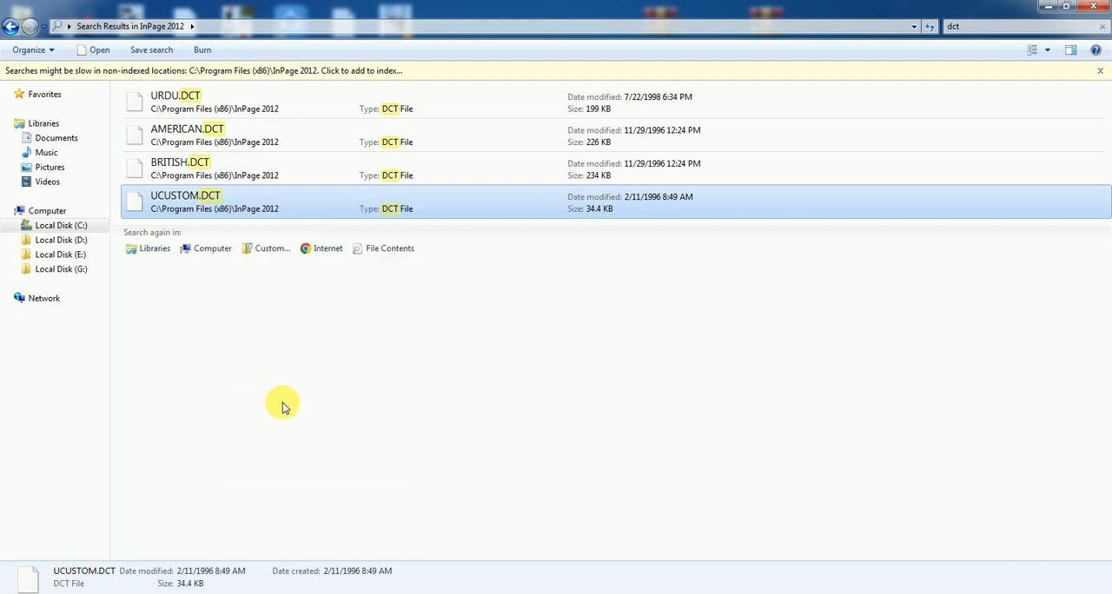
Step: Leave the Explorer window and switch back to the DAROOD SHARIF document in InPage
key(super+d)
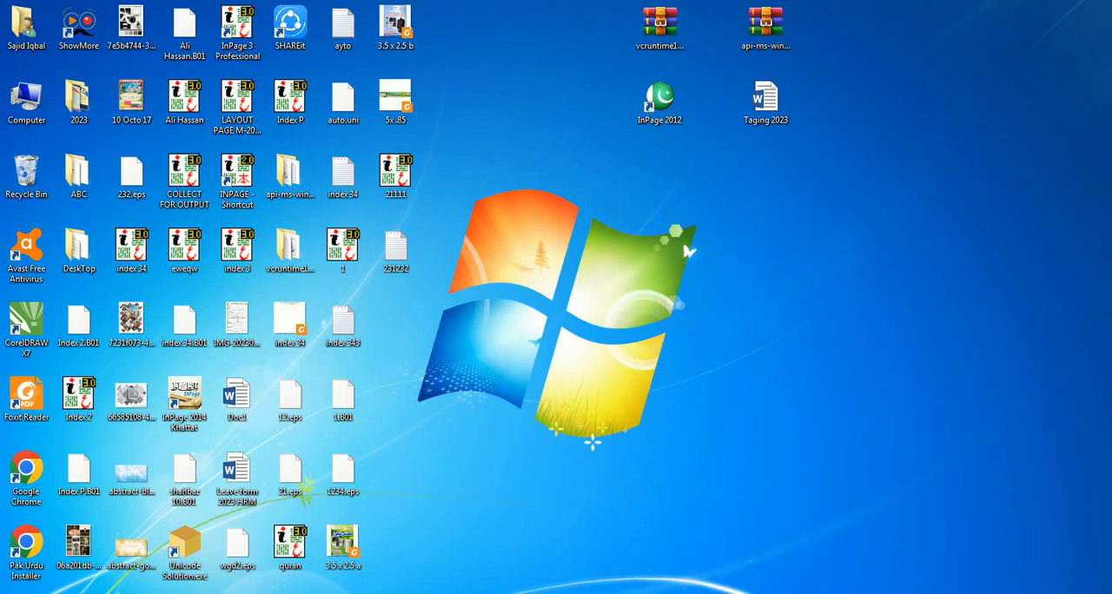
key(super+d)
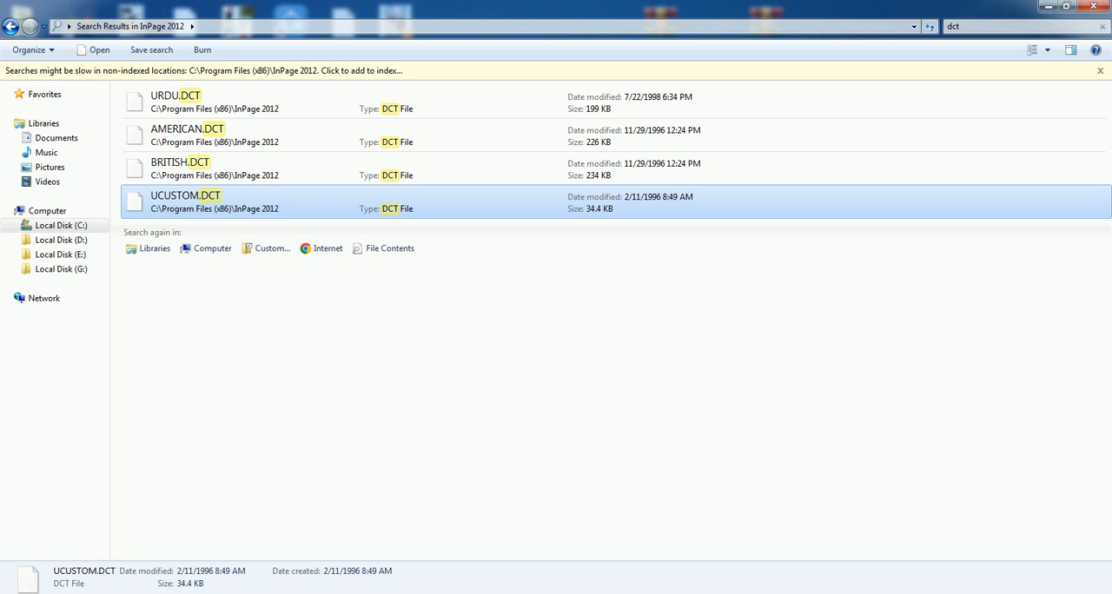
click(337, 593)
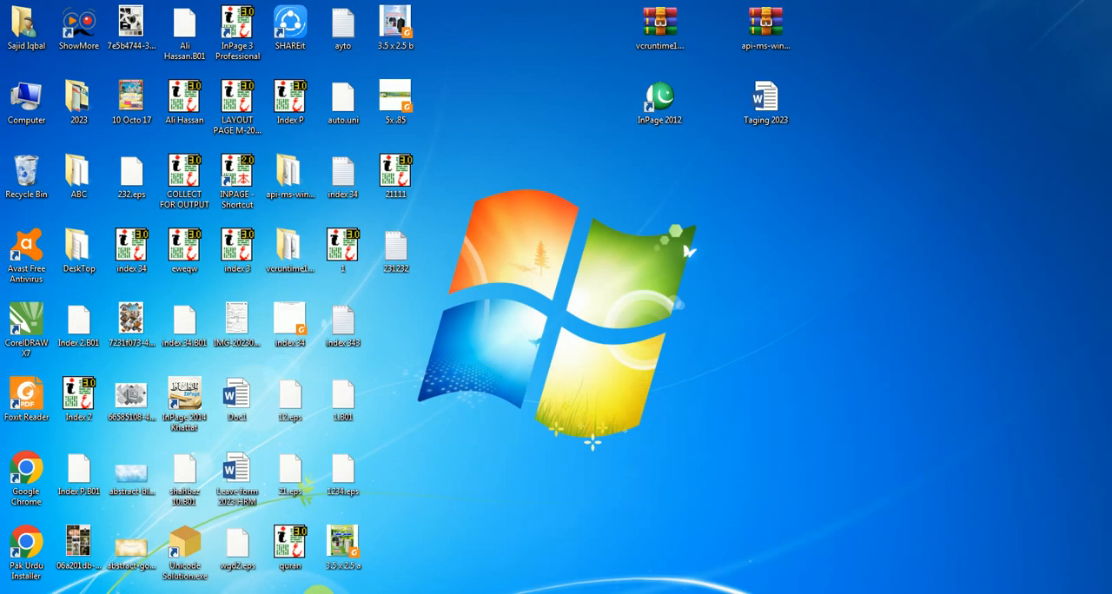
click(407, 593)
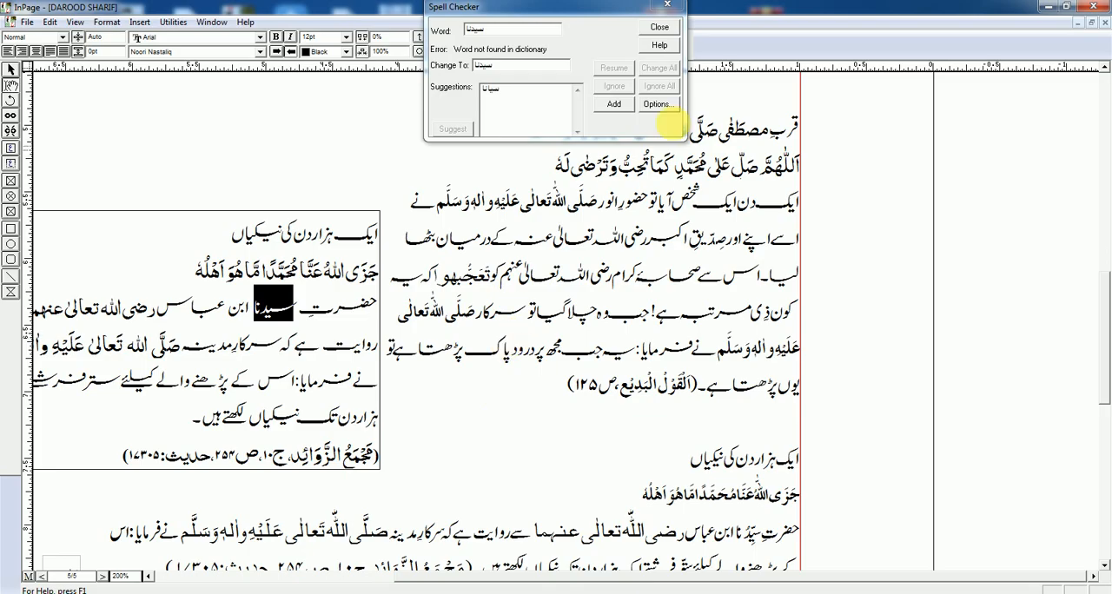
Step: Close the current spell checker and start a new spelling check on the main text beside the framed passage
click(660, 28)
click(172, 22)
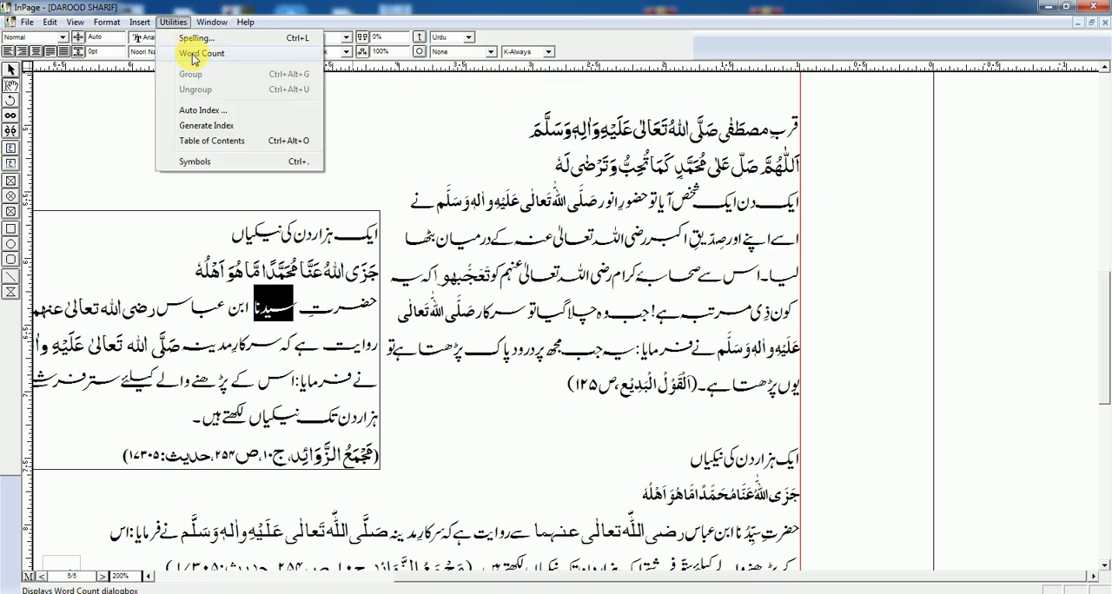
click(467, 120)
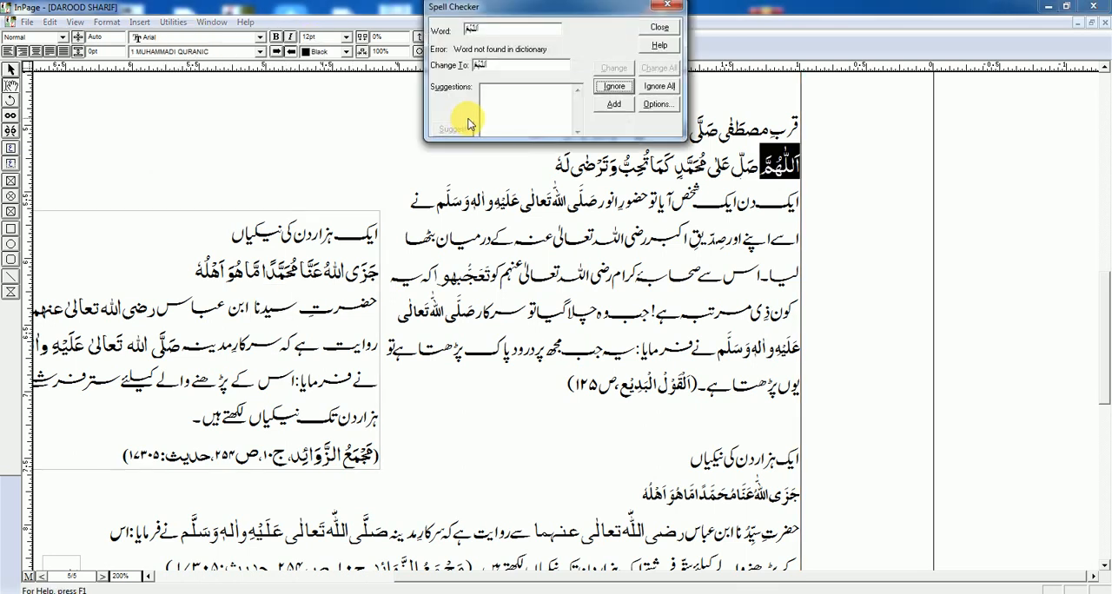
Step: Close the spell checker and view the document's word count statistics
drag(549, 17, 580, 166)
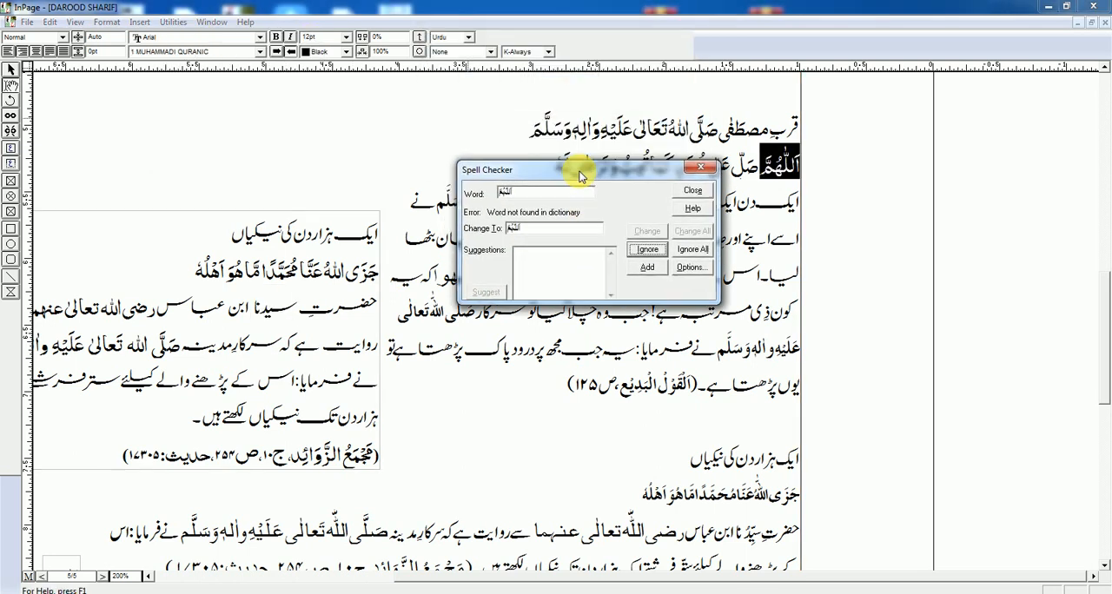
click(696, 178)
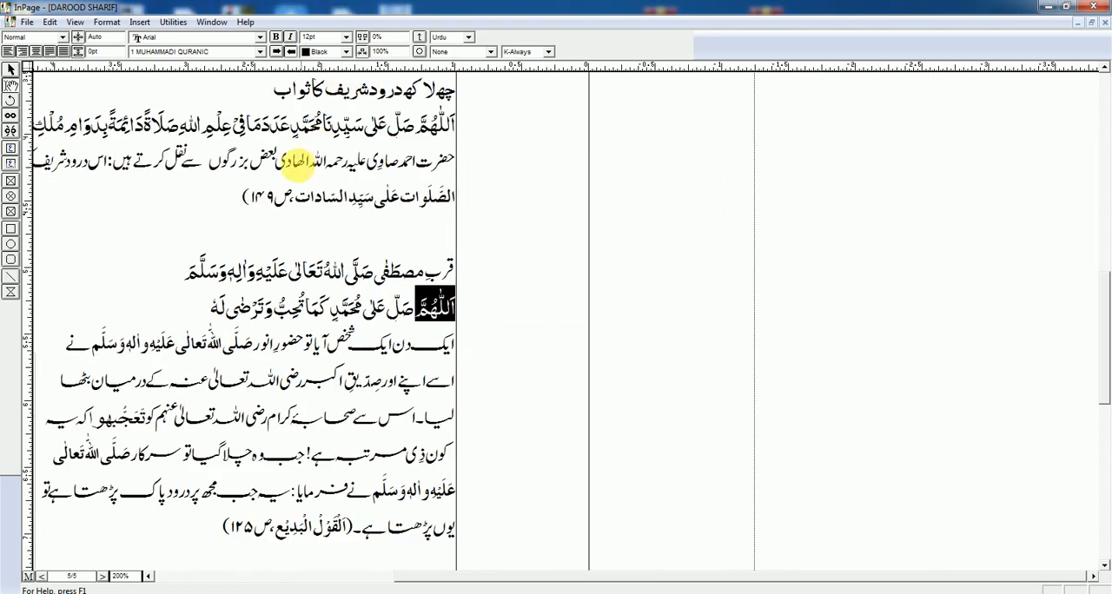
click(173, 21)
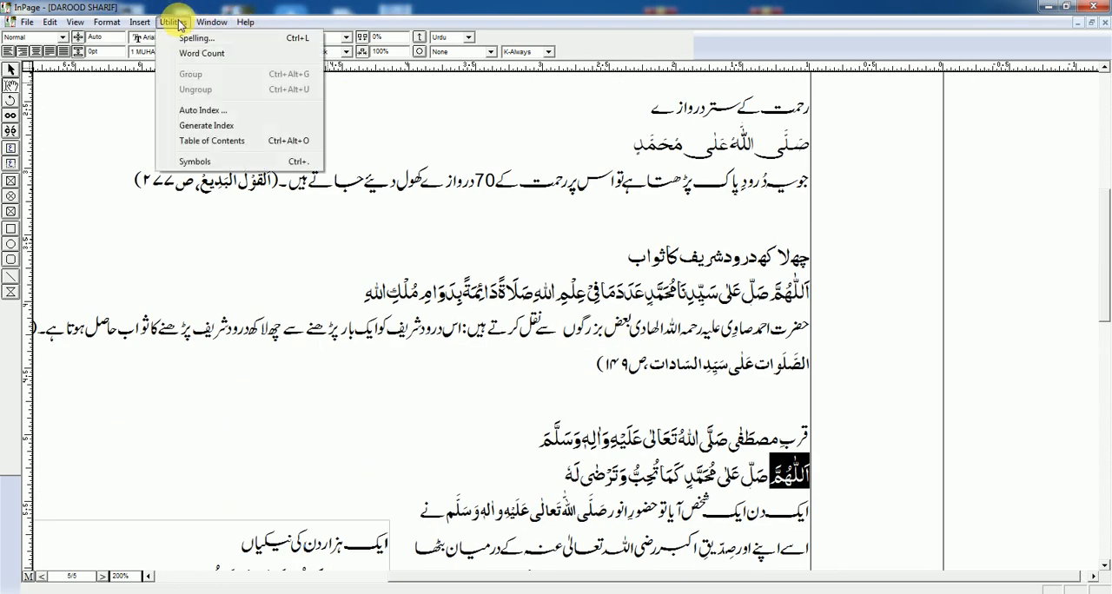
click(200, 56)
drag(95, 76, 399, 134)
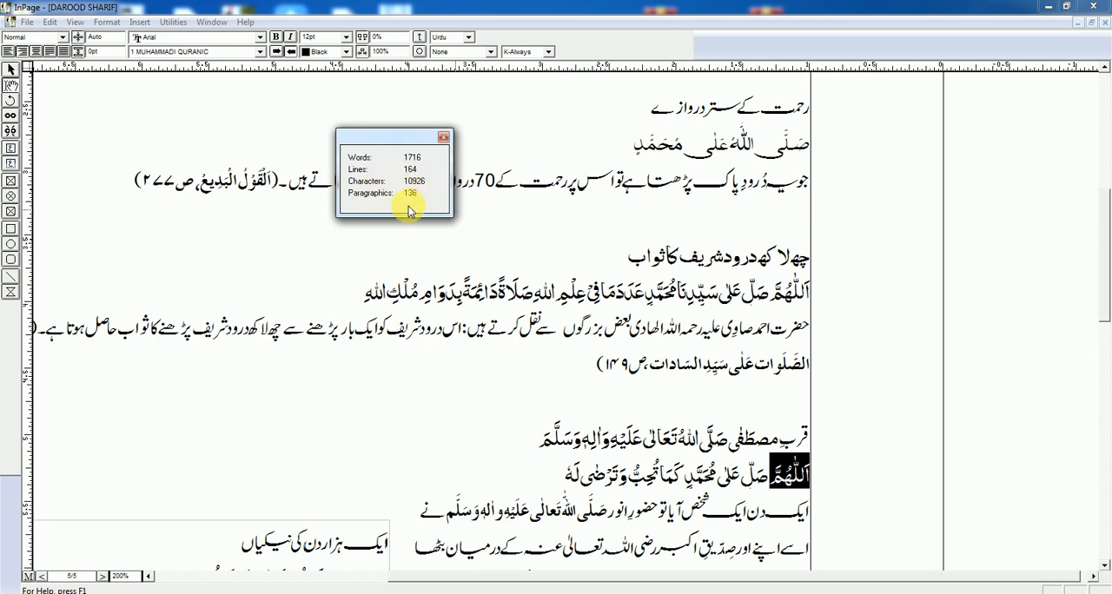
click(444, 137)
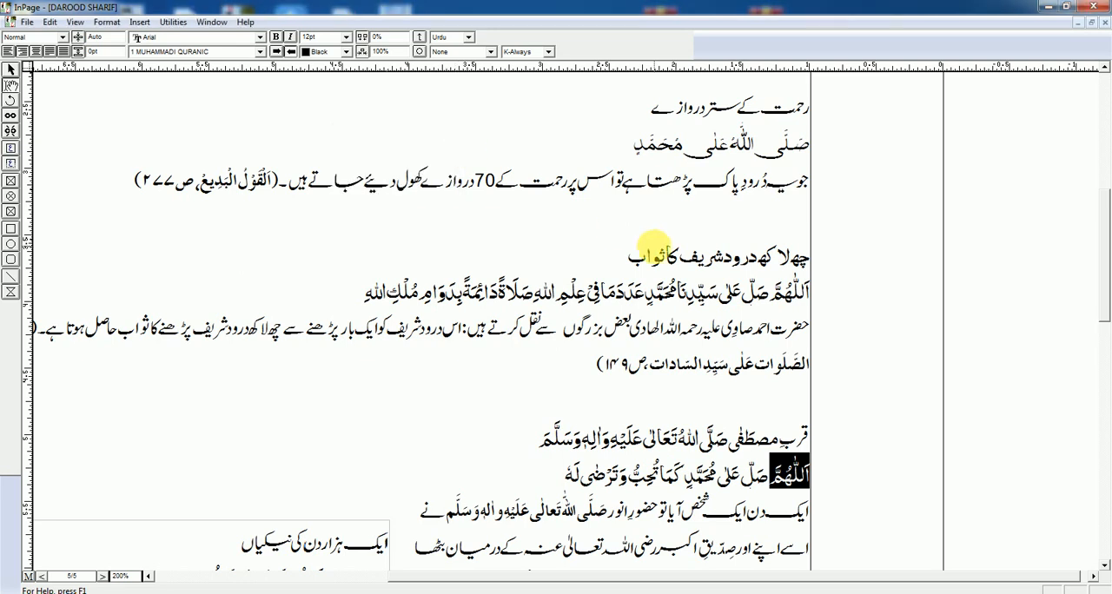
Step: Return to the start of page 5, run a spelling check on the text and close the spell checker
scroll(522, 319, up, 5)
drag(618, 355, 668, 392)
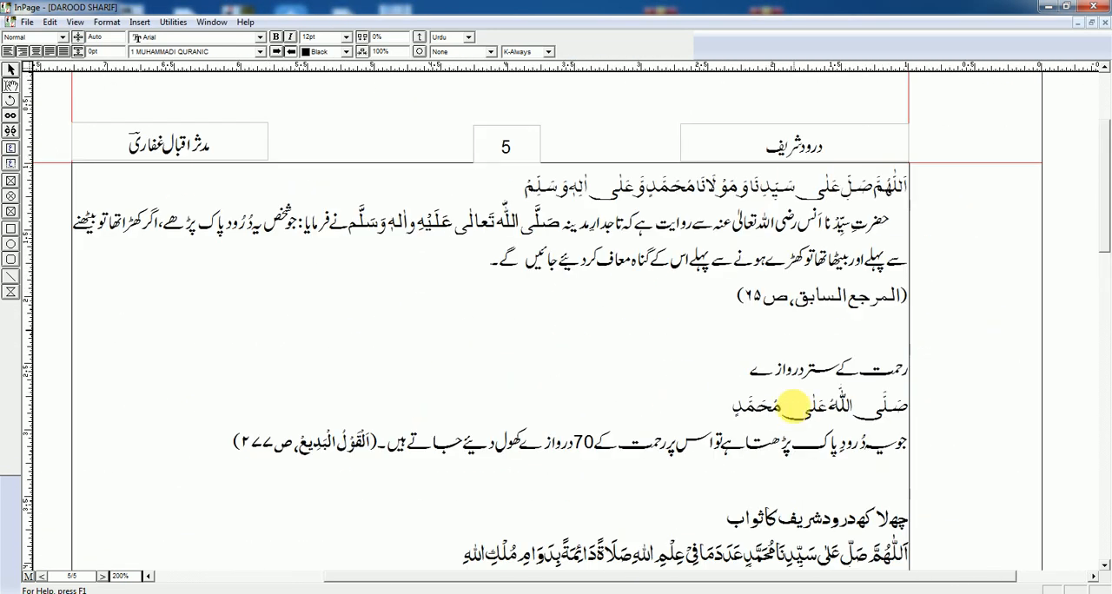
drag(795, 412, 812, 244)
drag(801, 345, 768, 365)
scroll(769, 365, up, 4)
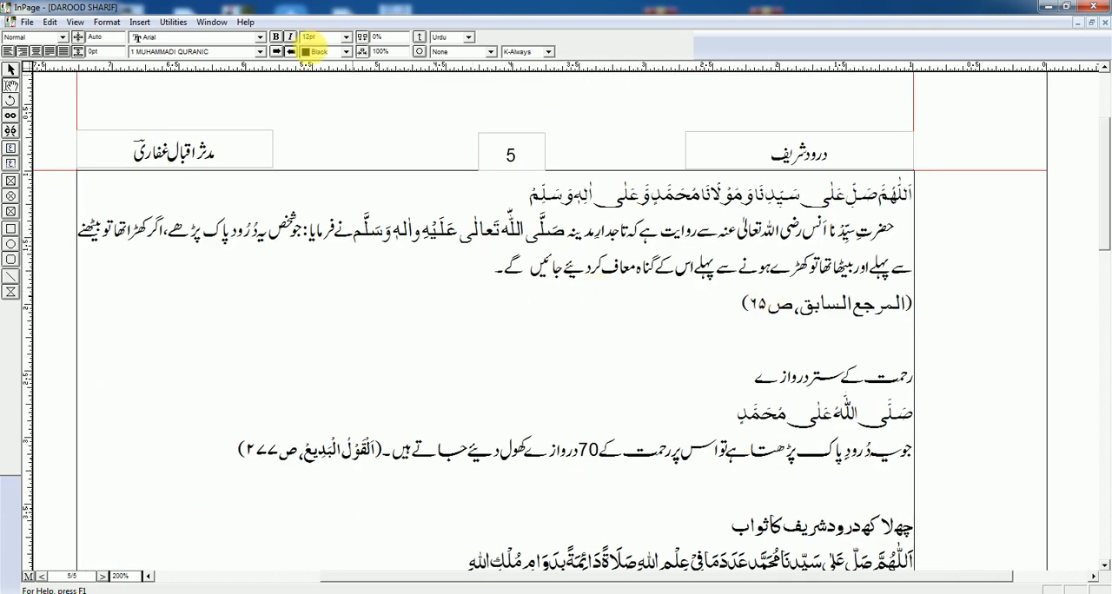
click(212, 22)
mouse_move(182, 33)
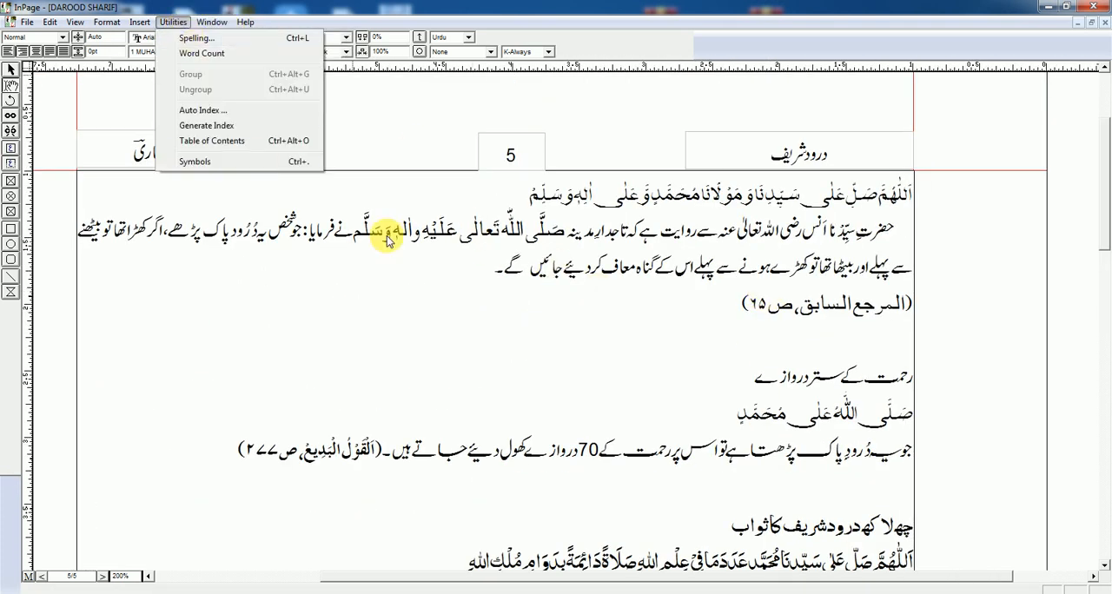
click(195, 39)
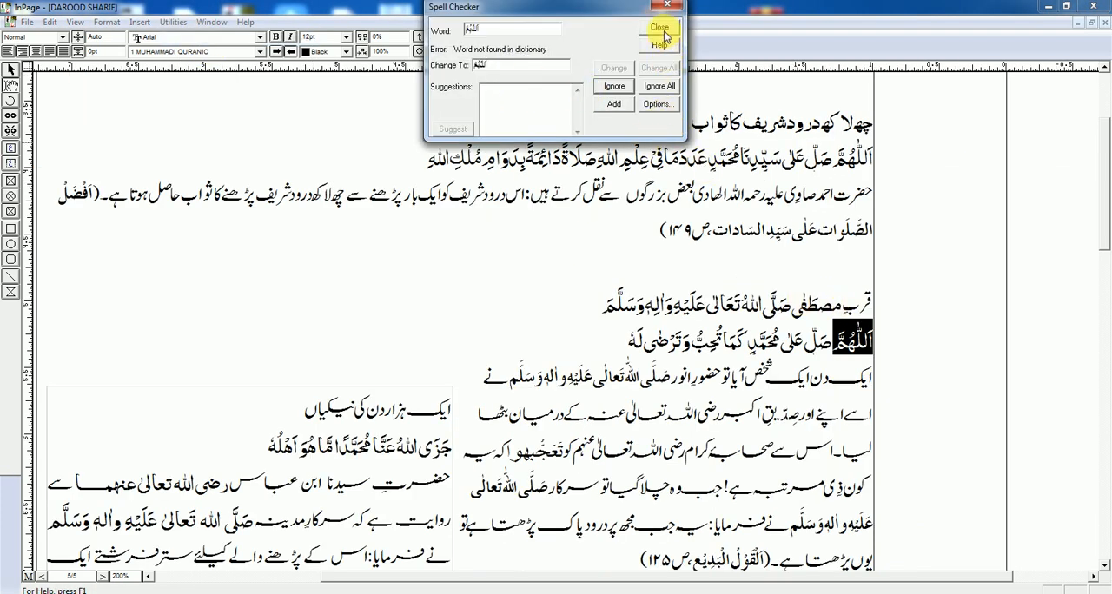
drag(572, 8, 584, 124)
click(673, 148)
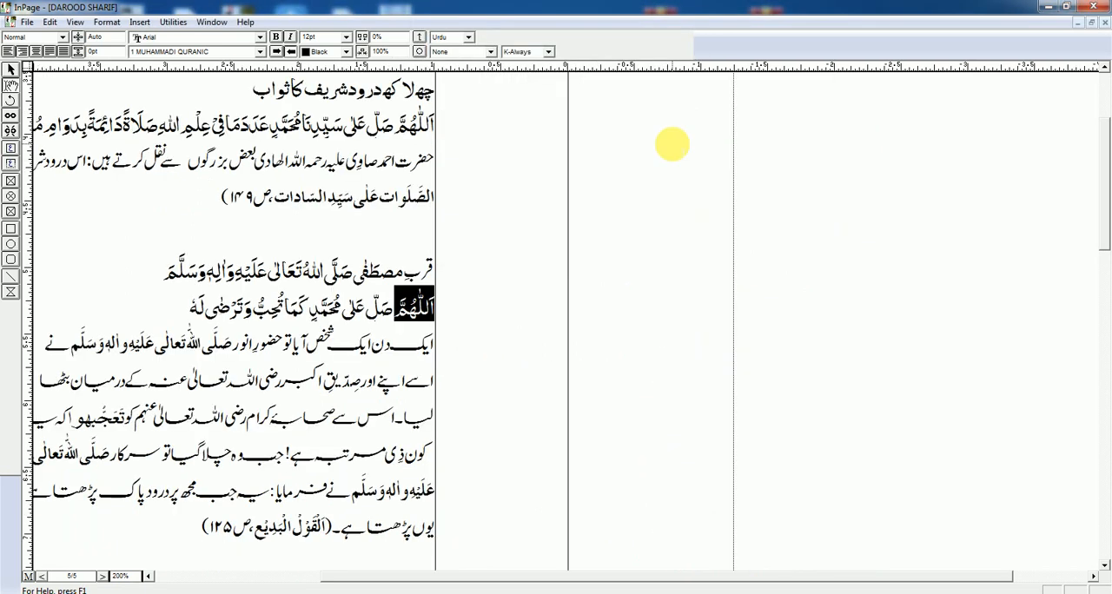
Step: Run the spelling check once more from the head of page 5 and dismiss it at the first flagged word
scroll(688, 336, up, 5)
scroll(624, 211, up, 5)
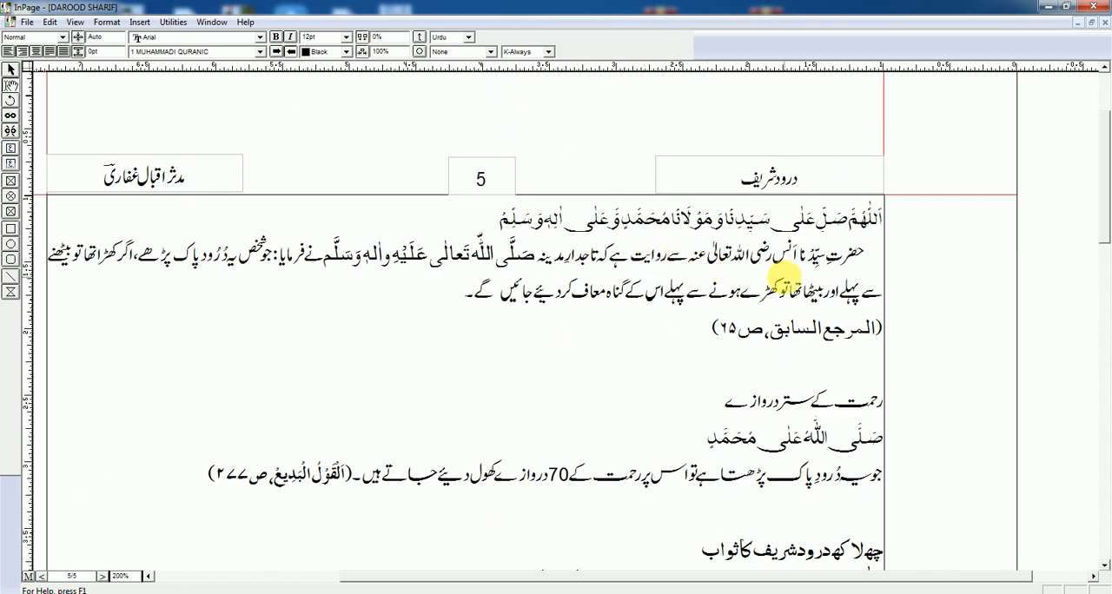
click(173, 22)
click(193, 39)
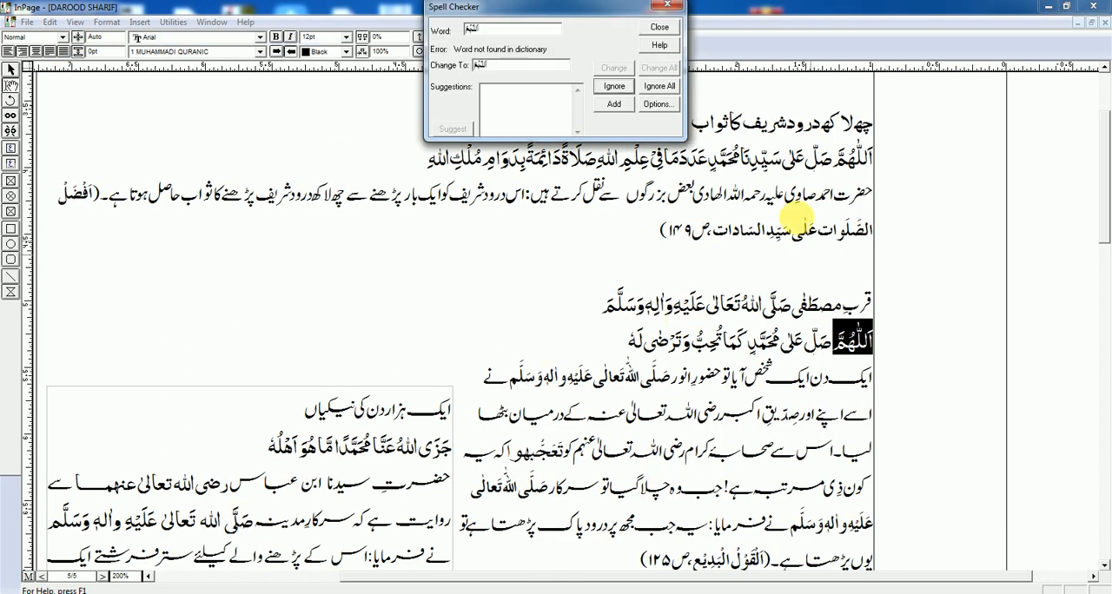
click(662, 28)
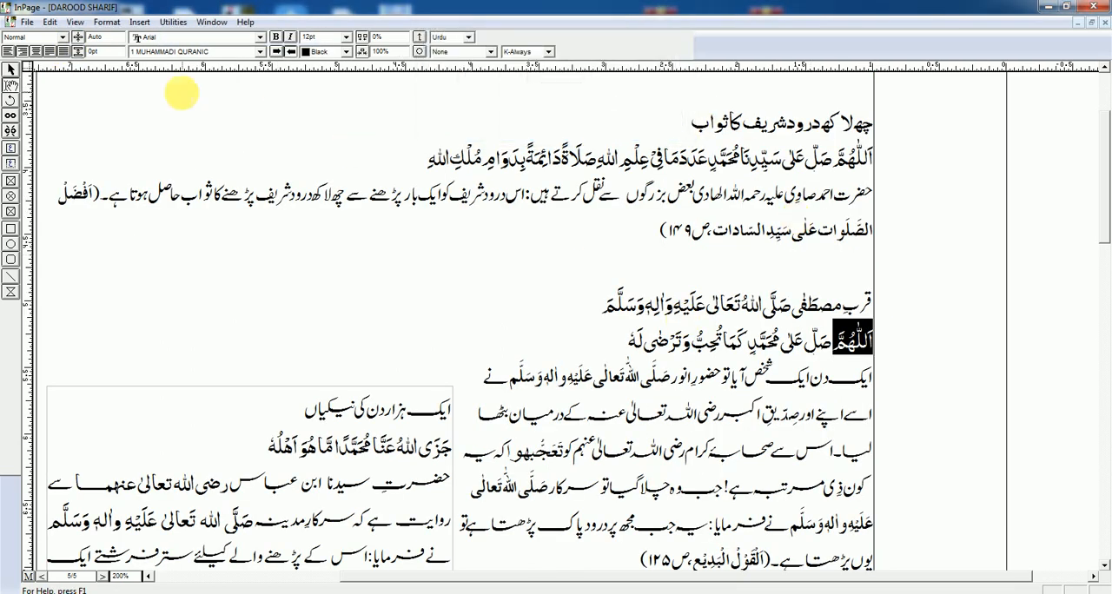
Step: Move the framed passage further up beside the main text
click(173, 22)
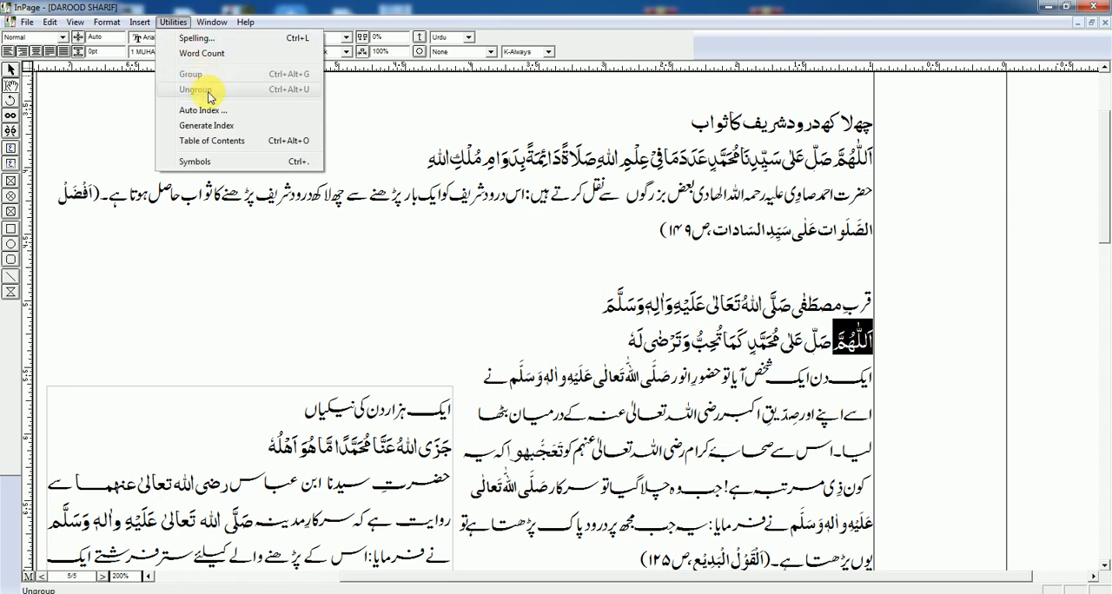
click(553, 157)
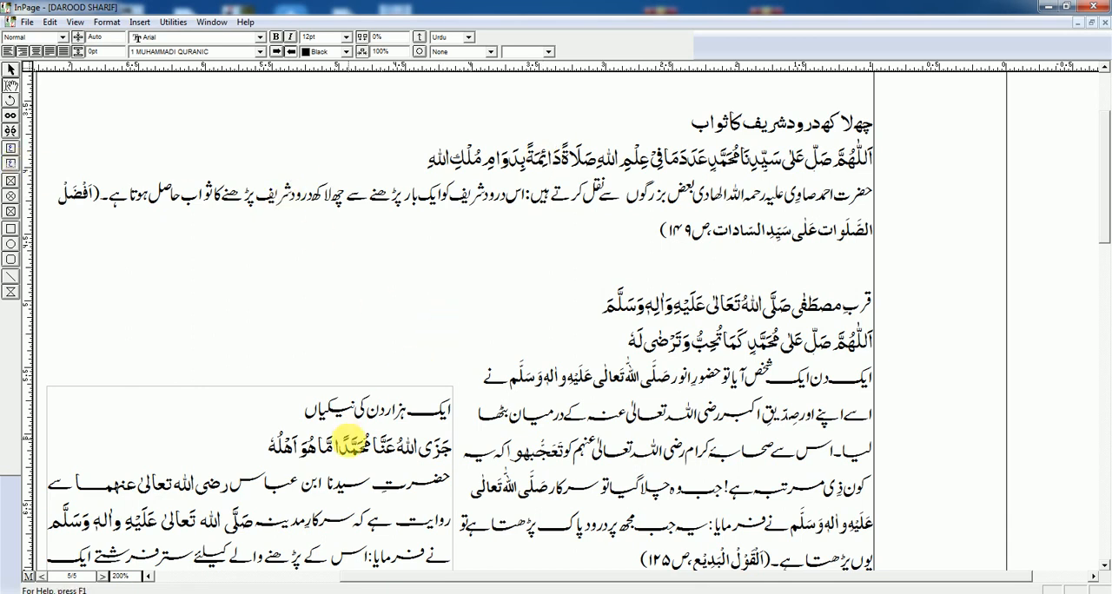
drag(349, 439, 473, 375)
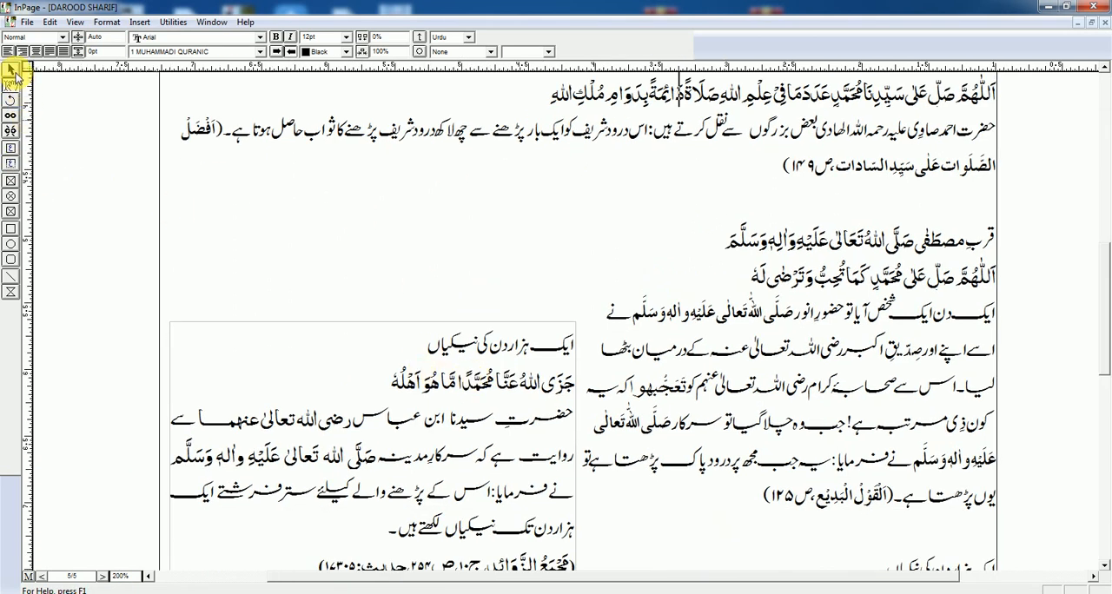
click(12, 70)
click(440, 384)
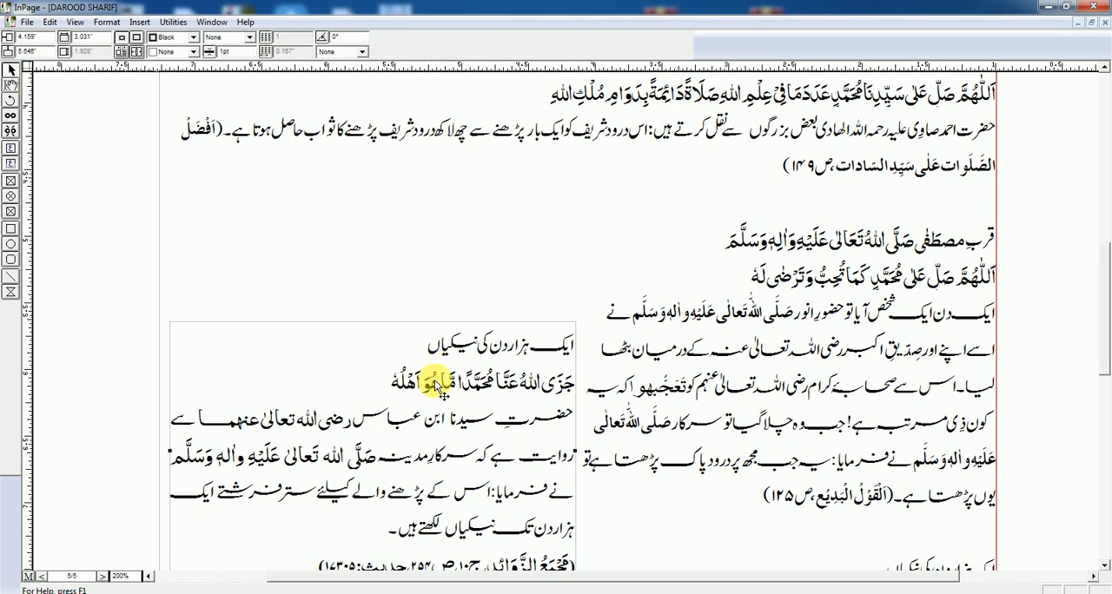
drag(439, 384, 435, 340)
Step: Draw an empty text box about 2.49 by 0.275 inches above the framed passage
click(11, 165)
drag(563, 216, 230, 178)
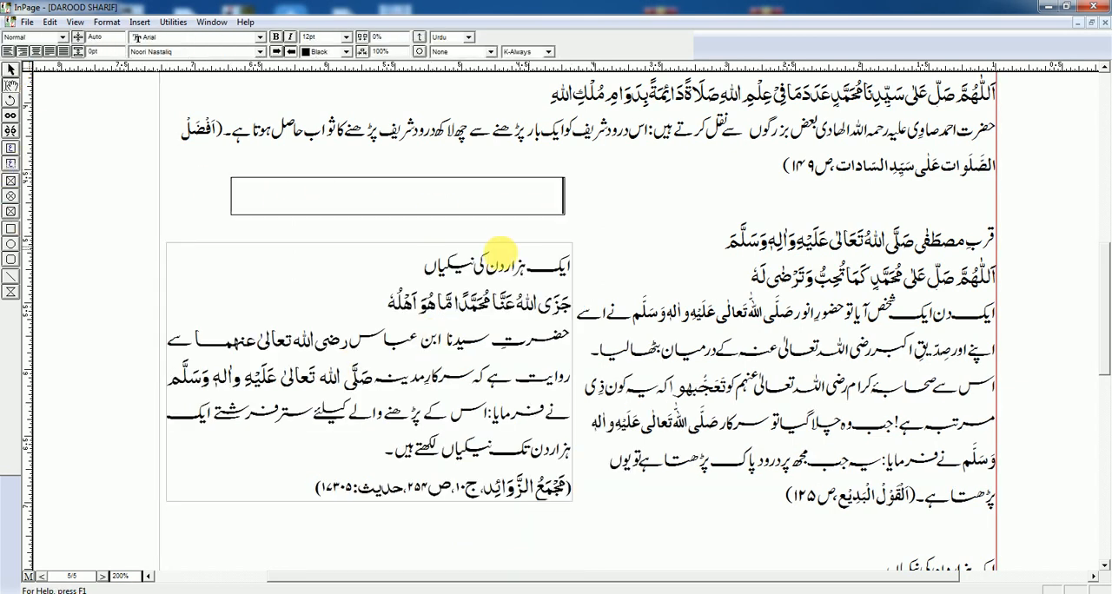
click(10, 78)
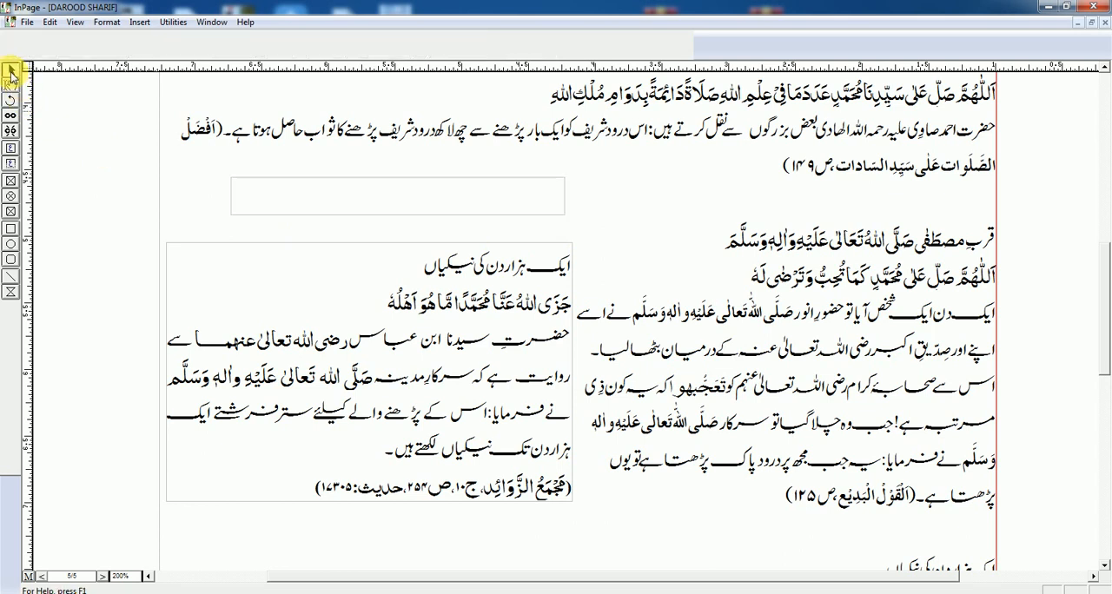
click(173, 26)
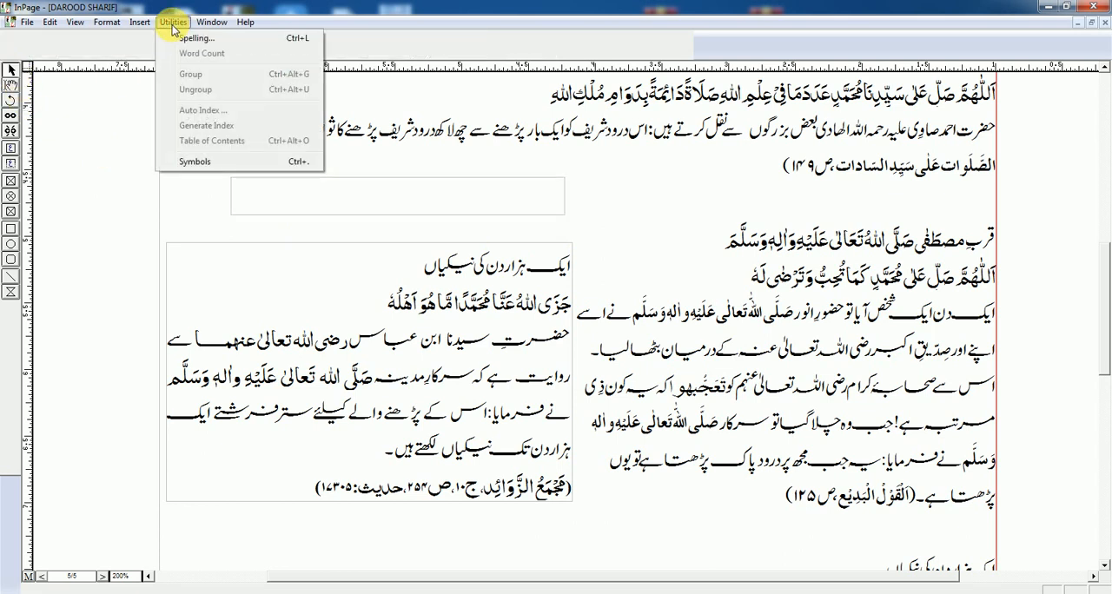
click(361, 214)
click(173, 21)
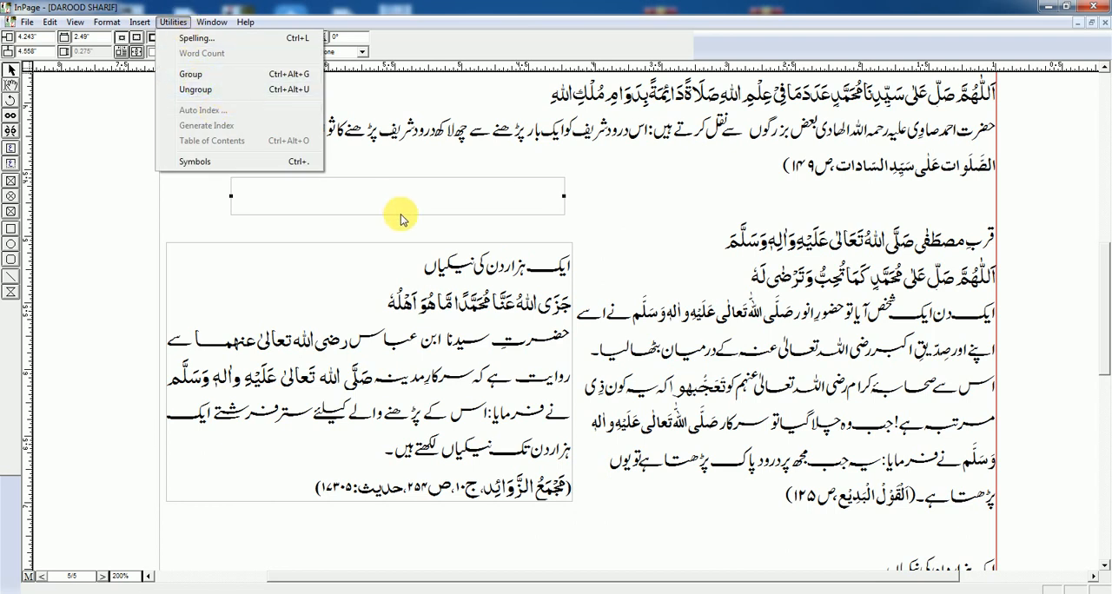
click(399, 300)
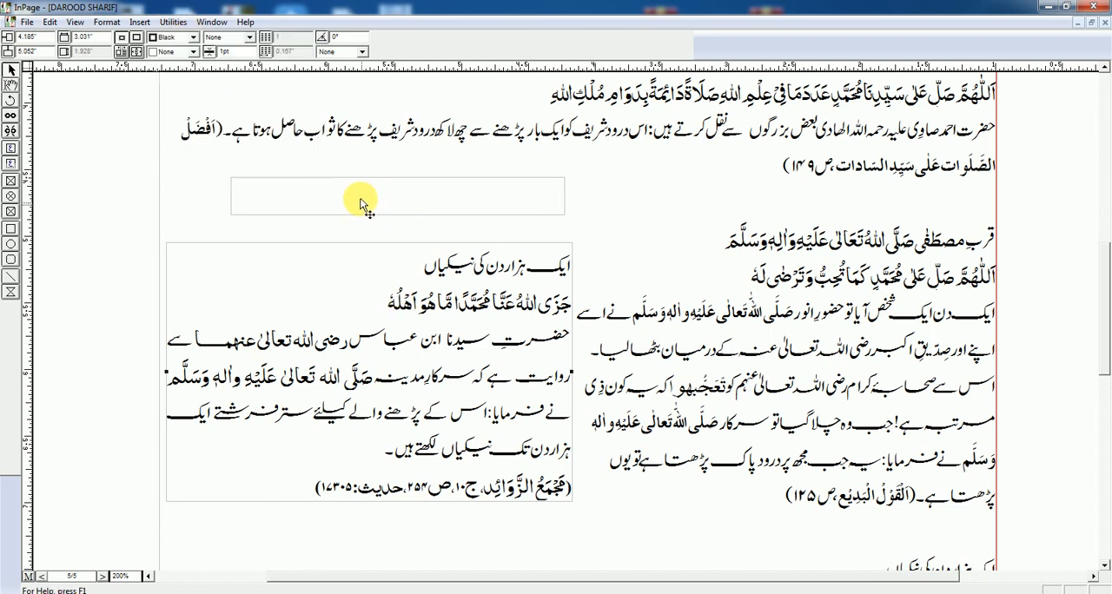
click(408, 311)
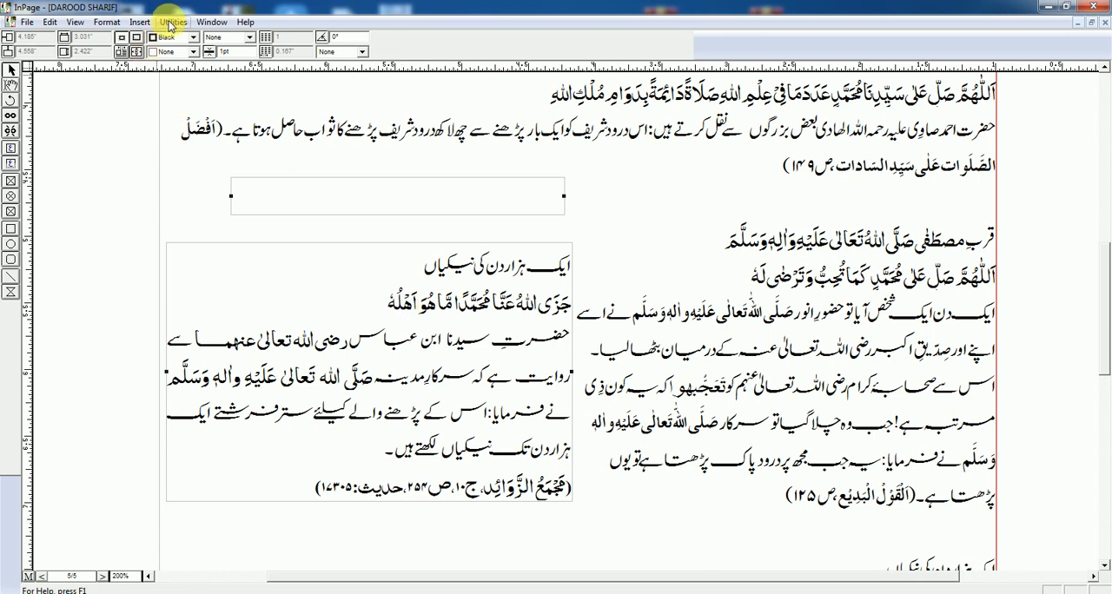
click(122, 177)
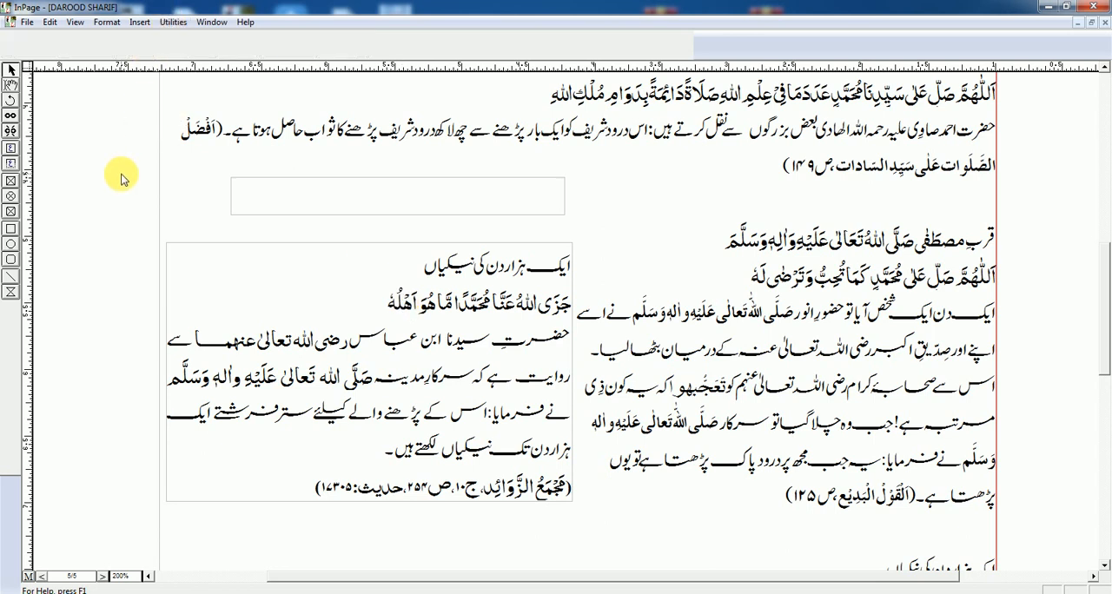
Step: Group the empty text box with the framed passage below it
click(380, 185)
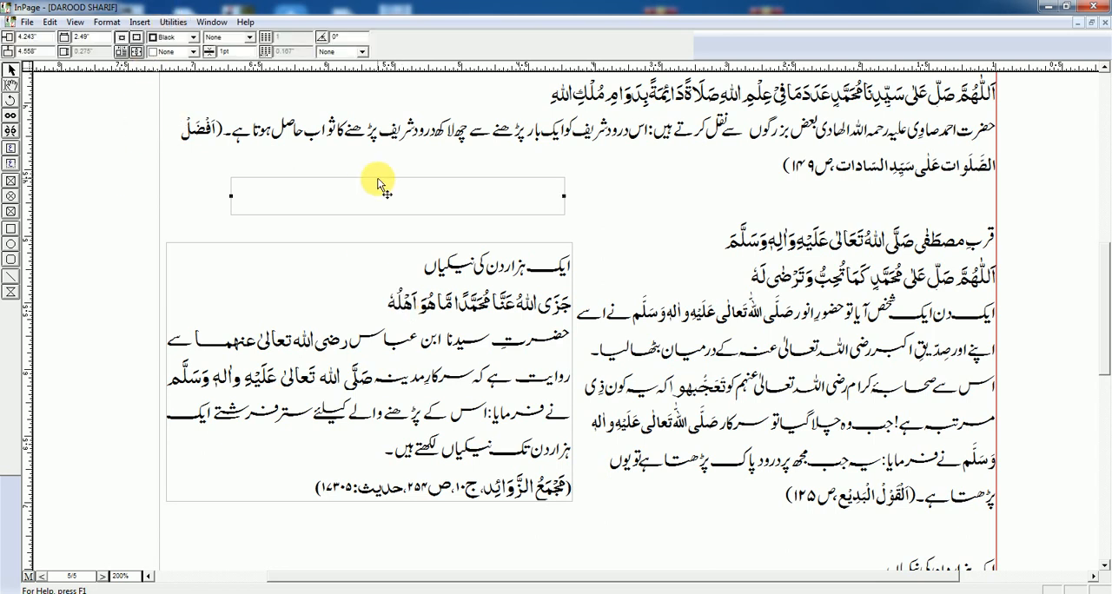
click(421, 299)
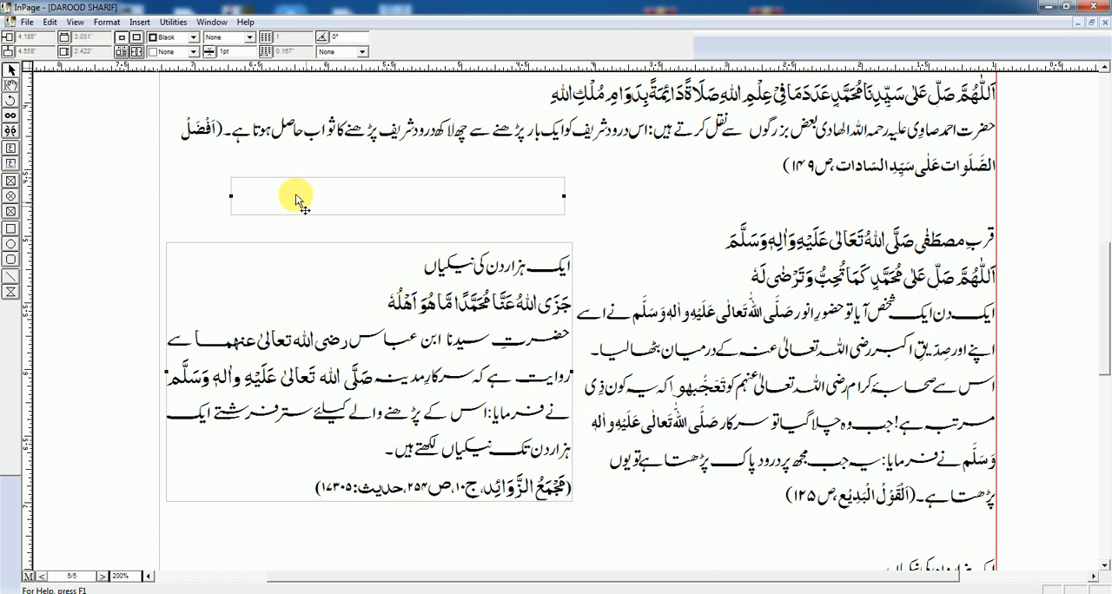
click(176, 23)
click(190, 75)
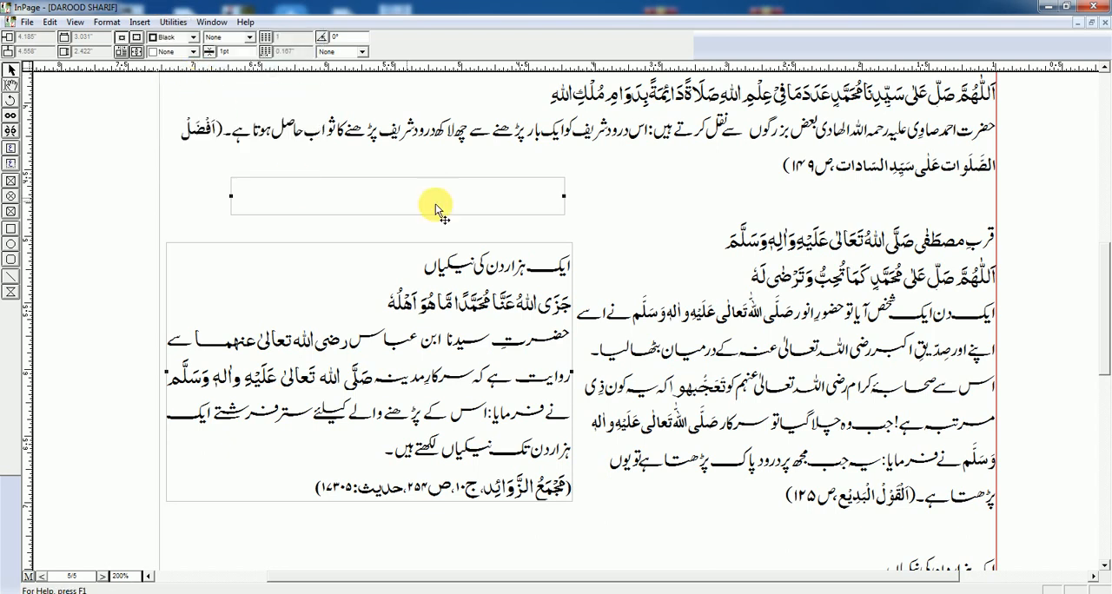
Step: Move the grouped text box and framed passage together into the middle of the page, to about 3.055" by 4.214"
click(1054, 197)
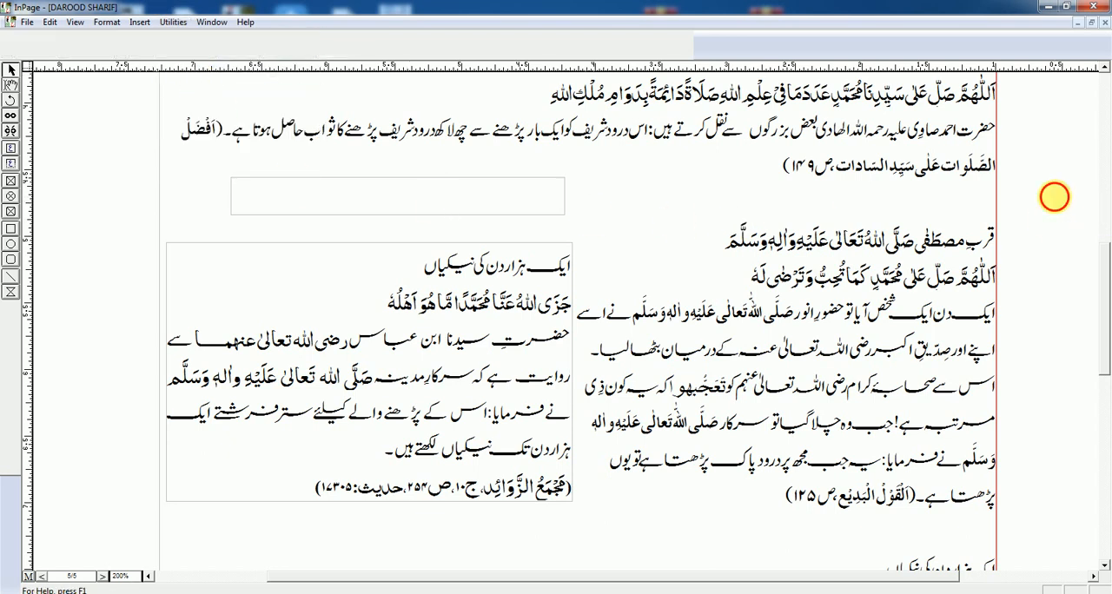
drag(457, 199, 563, 157)
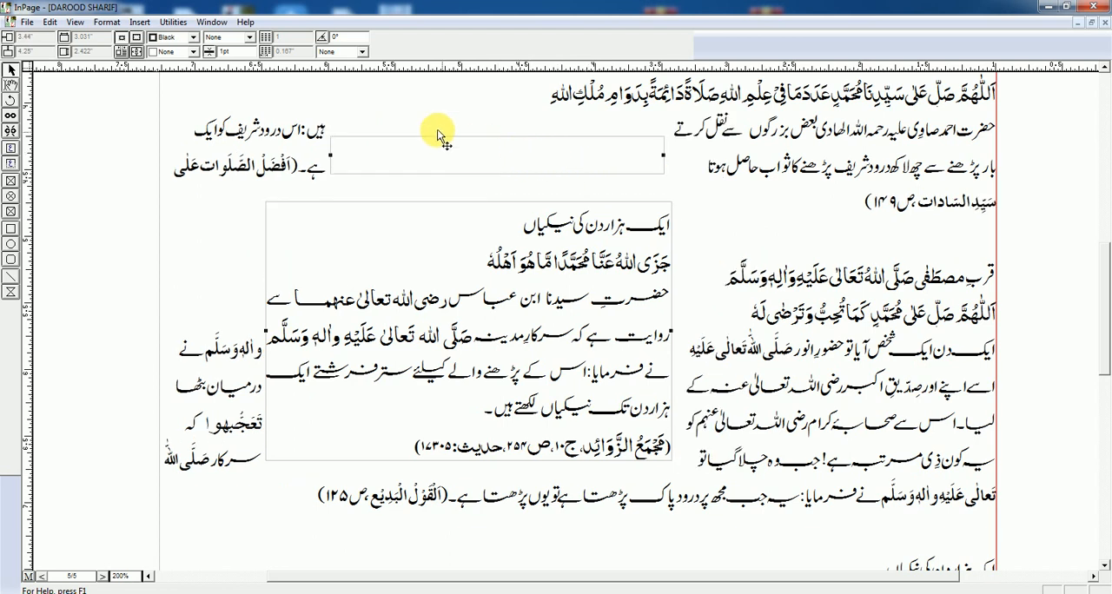
drag(462, 164, 522, 162)
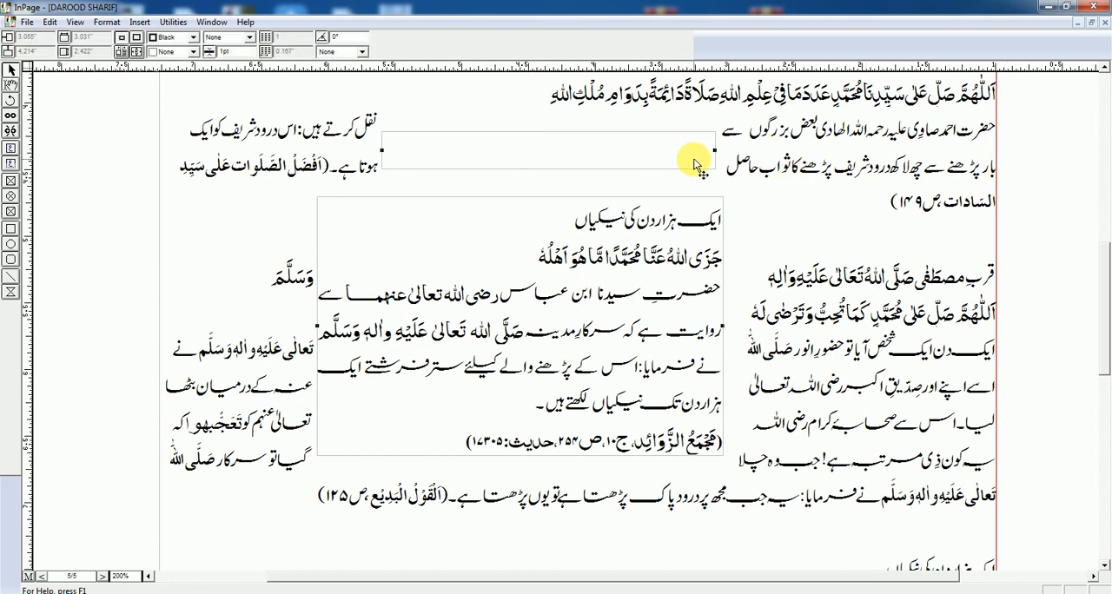
Step: Ungroup the two frames and move them separately, the empty box slightly right and the framed passage left to about 4.737" by 4.151"
click(172, 23)
click(196, 93)
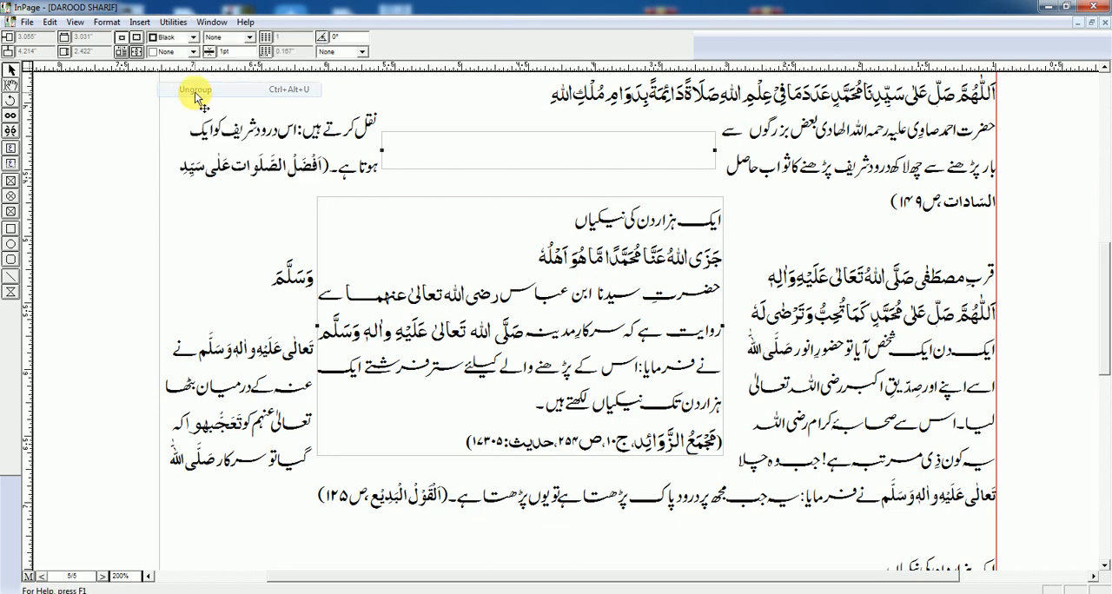
click(1026, 146)
click(680, 158)
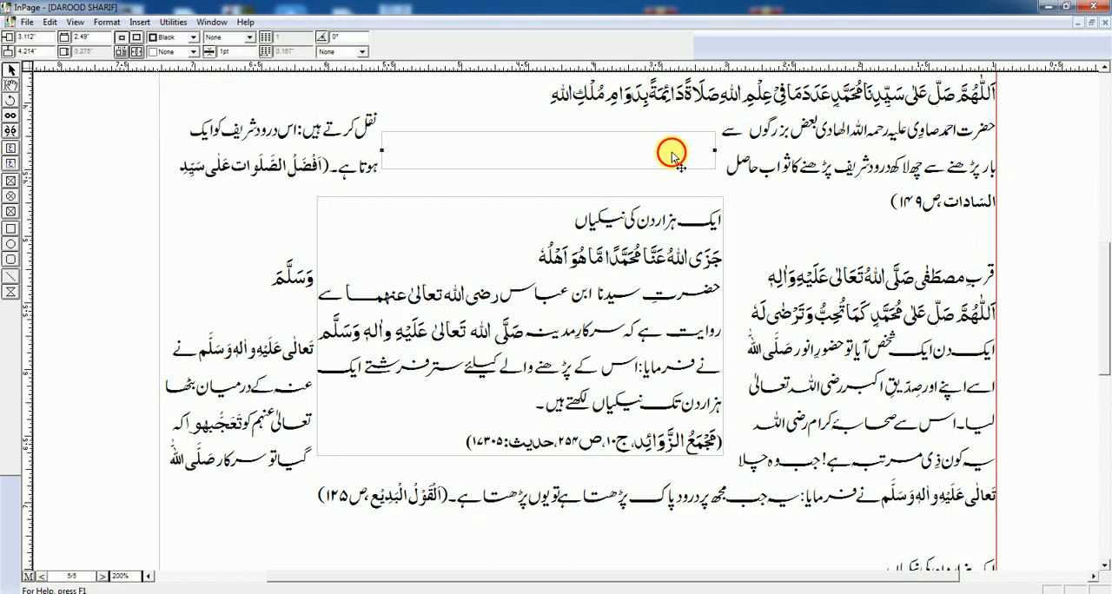
drag(672, 155, 955, 172)
drag(634, 225, 438, 157)
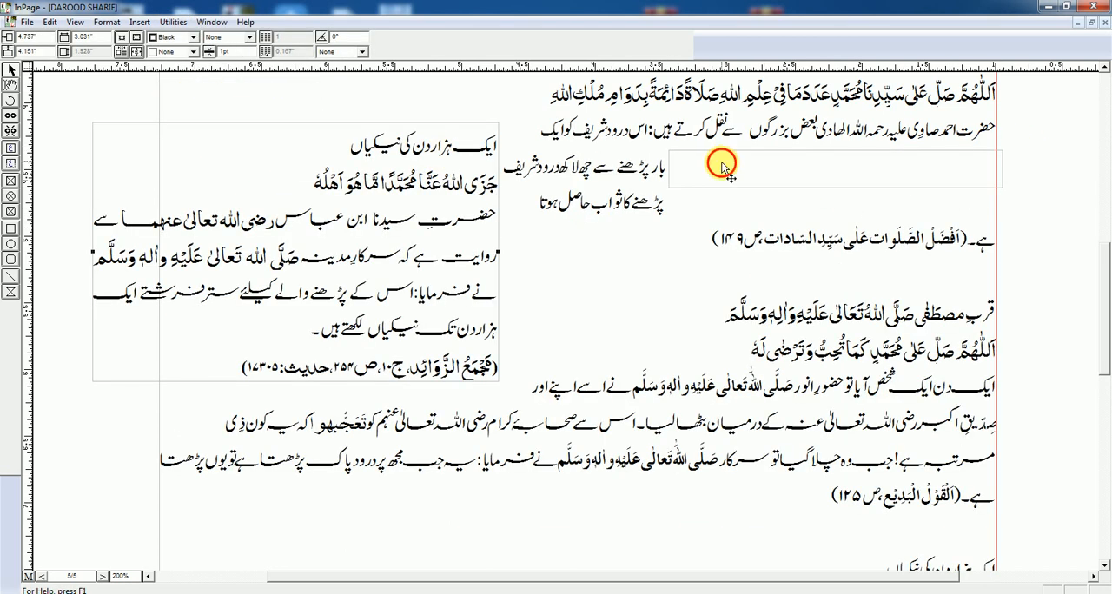
Step: Draw an elliptical picture frame between the framed passage and the main text
click(11, 196)
drag(491, 235, 712, 347)
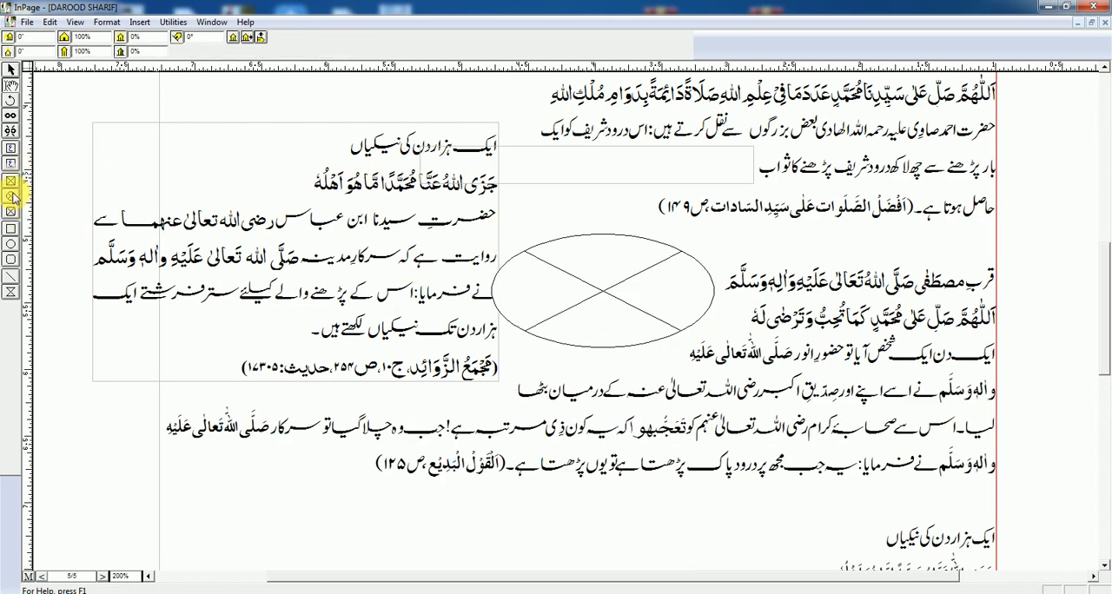